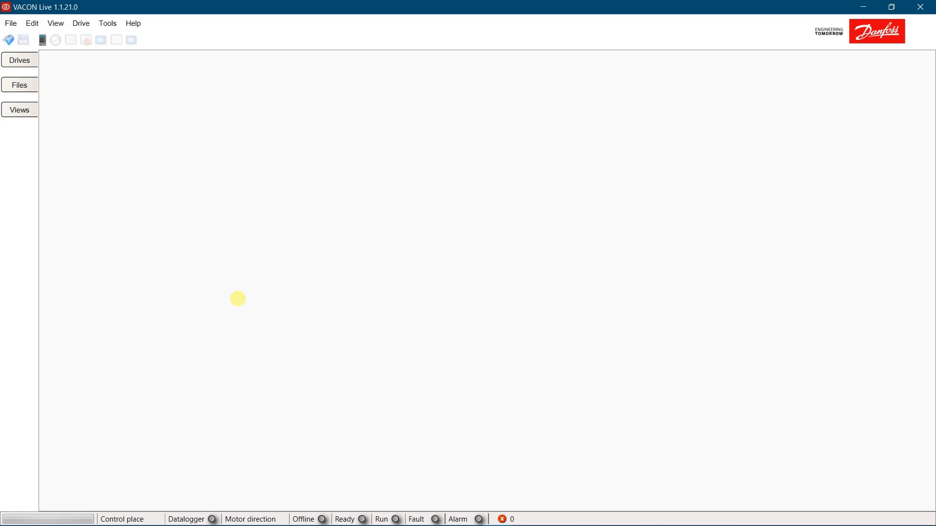
# Scan for connected drives over Ethernet and connect to the Vacon 100 FLOW drive, accepting the communication settings
pyautogui.click(82, 25)
pyautogui.click(77, 36)
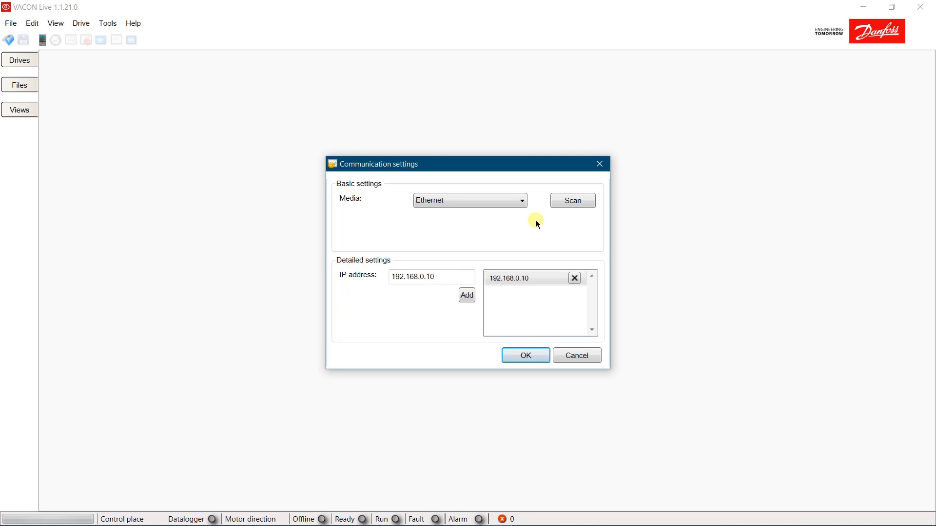
pyautogui.click(564, 200)
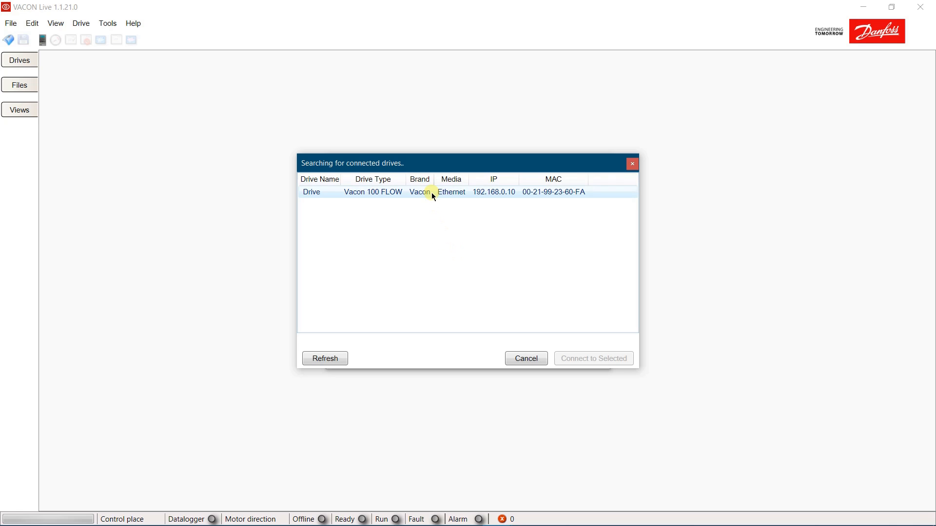
pyautogui.click(431, 190)
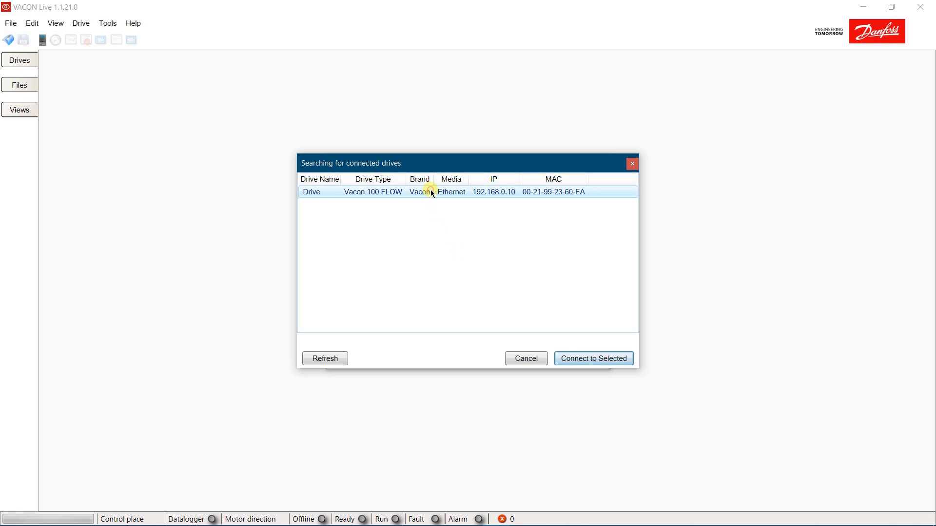
pyautogui.click(590, 359)
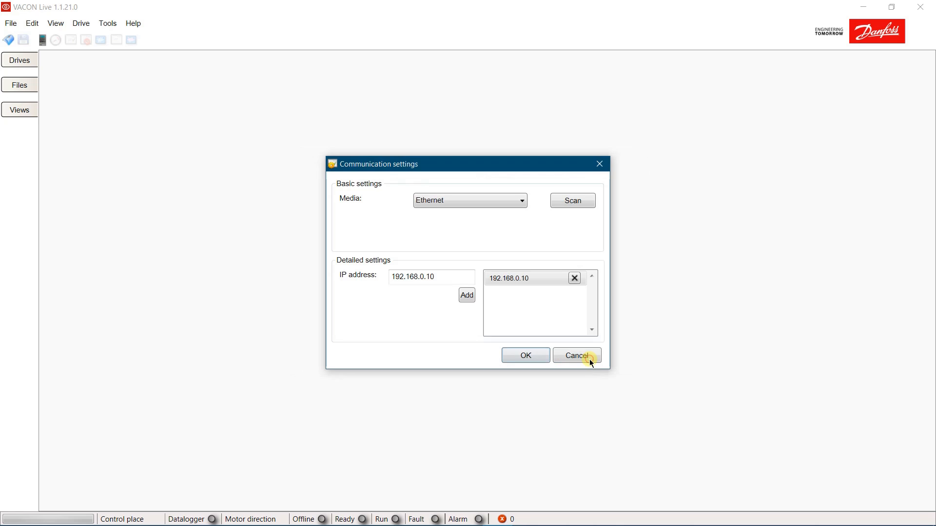
pyautogui.click(534, 359)
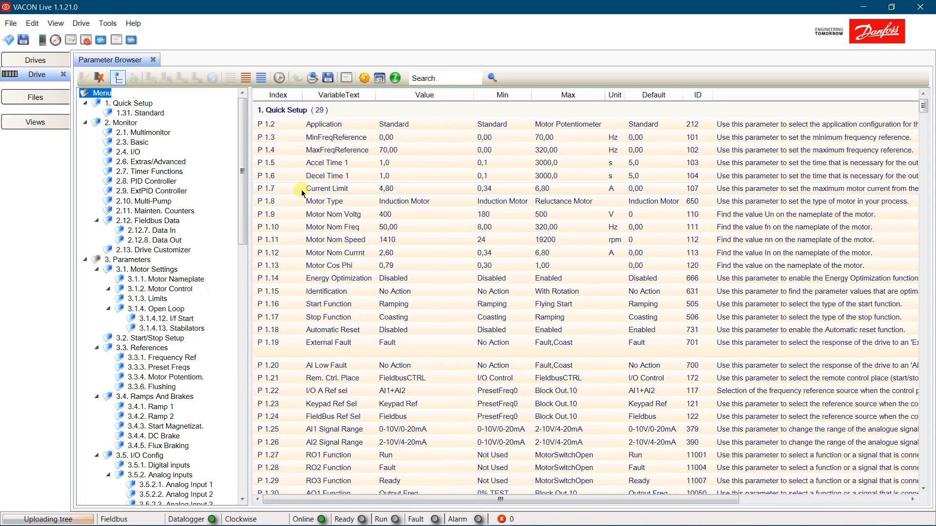
# Collapse the unneeded parameter groups and display the OPTE3 board's parameters under I/O and Hardware
pyautogui.click(85, 103)
pyautogui.click(86, 113)
pyautogui.click(86, 123)
pyautogui.click(86, 132)
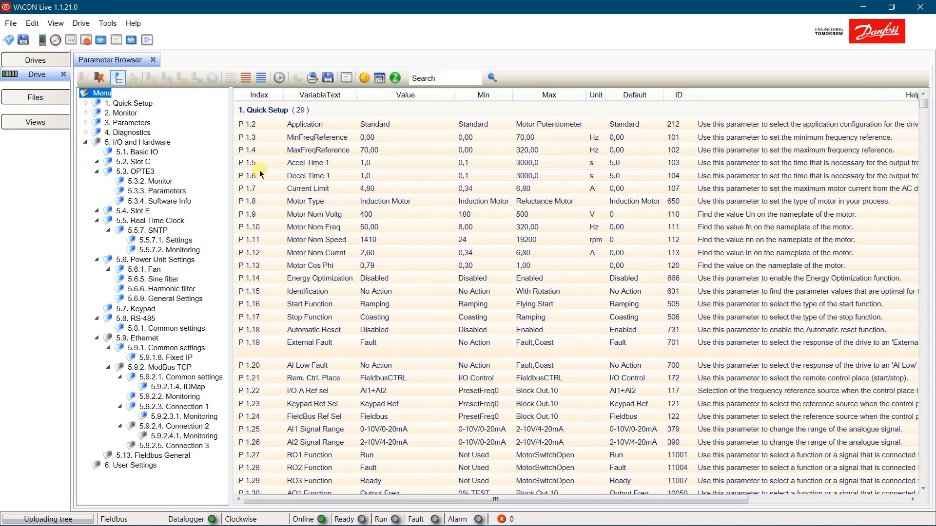
pyautogui.click(85, 142)
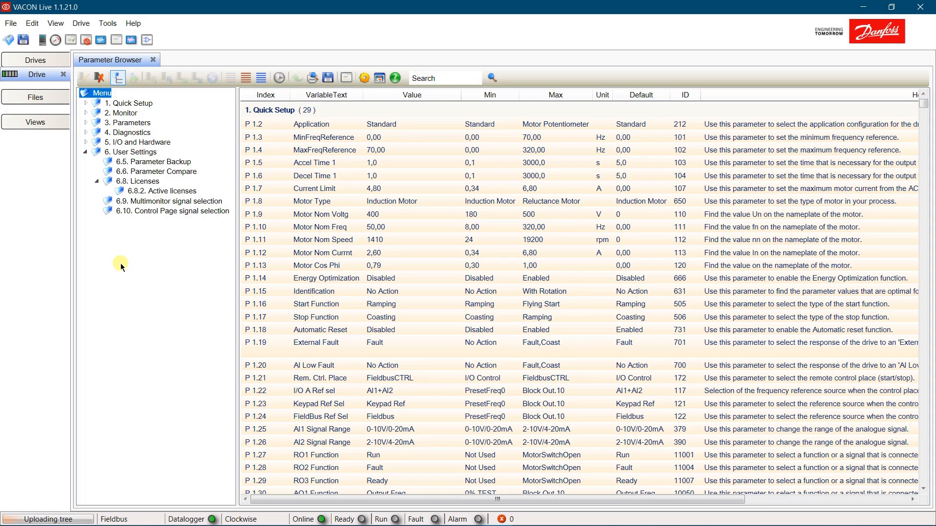
pyautogui.click(86, 142)
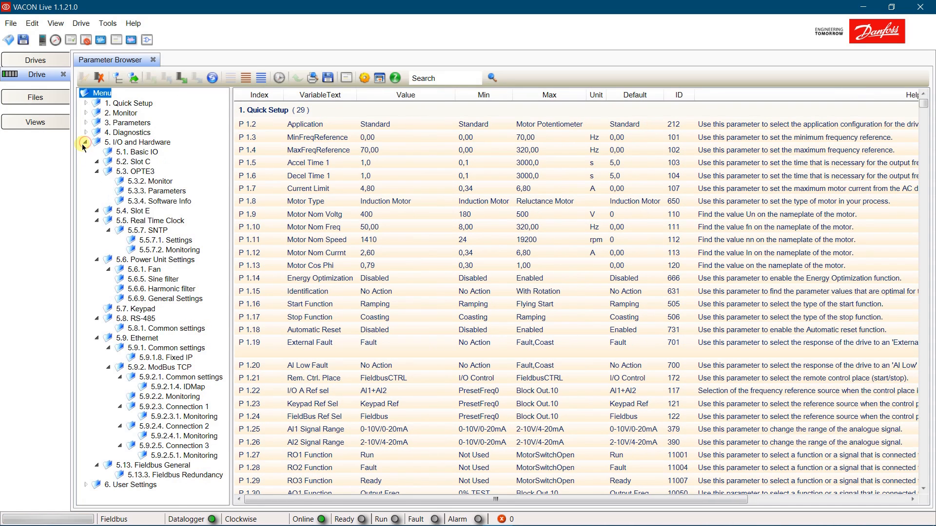
pyautogui.click(140, 171)
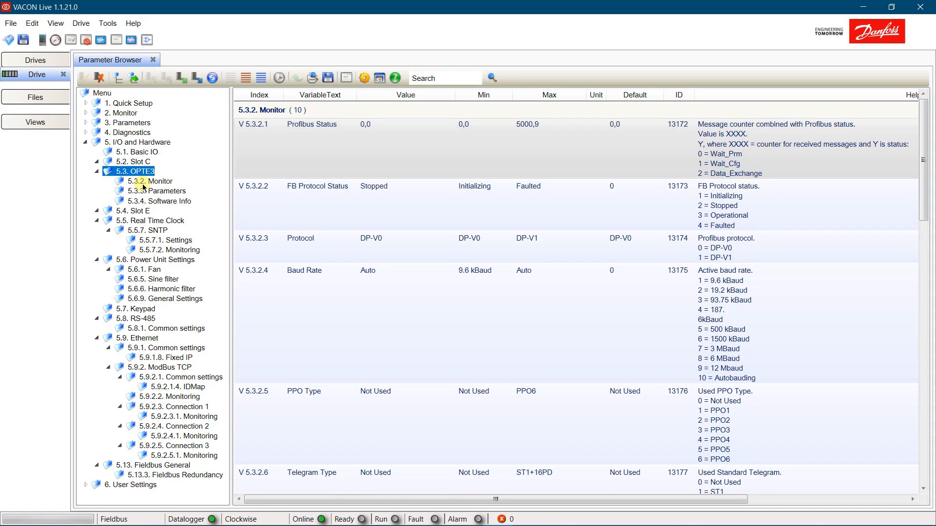
pyautogui.click(145, 190)
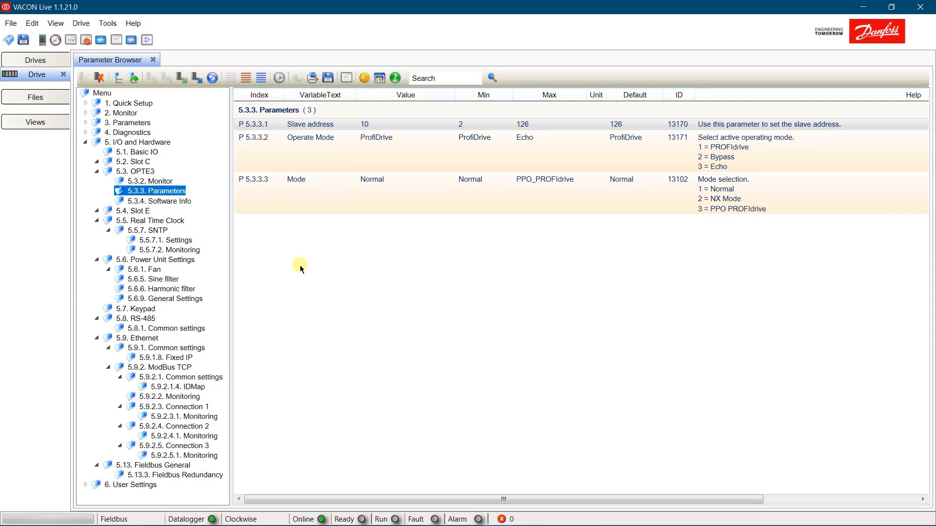
# Check the OPTE3 board's slave address and the available Operate Mode options without changing them
pyautogui.doubleClick(409, 125)
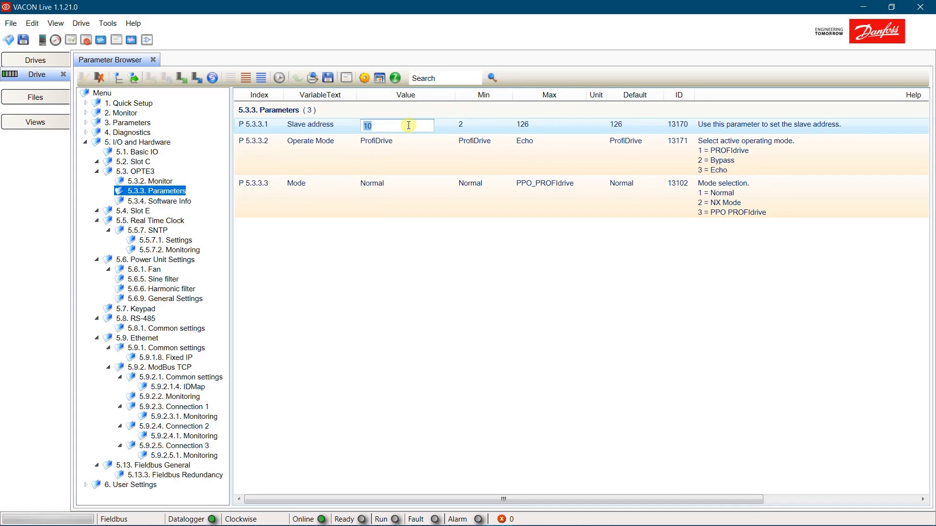
pyautogui.click(413, 142)
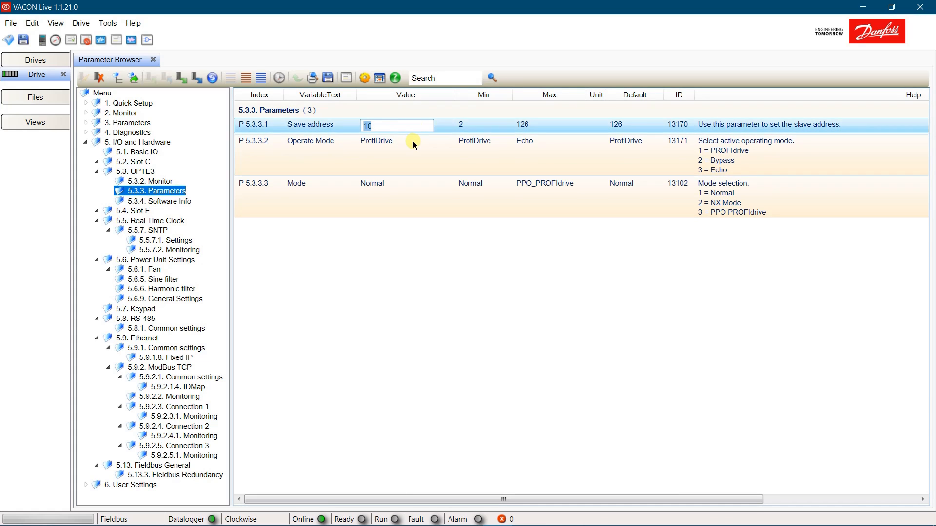
pyautogui.doubleClick(398, 142)
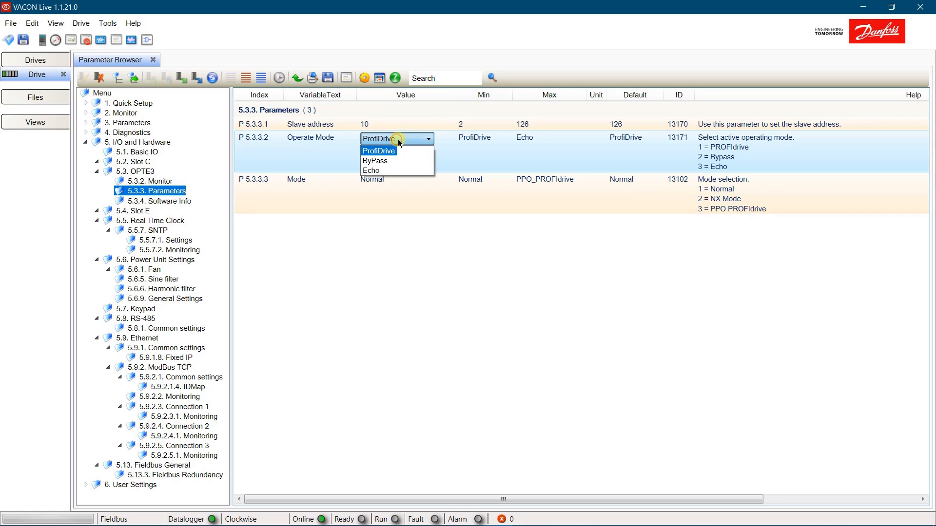
pyautogui.click(399, 139)
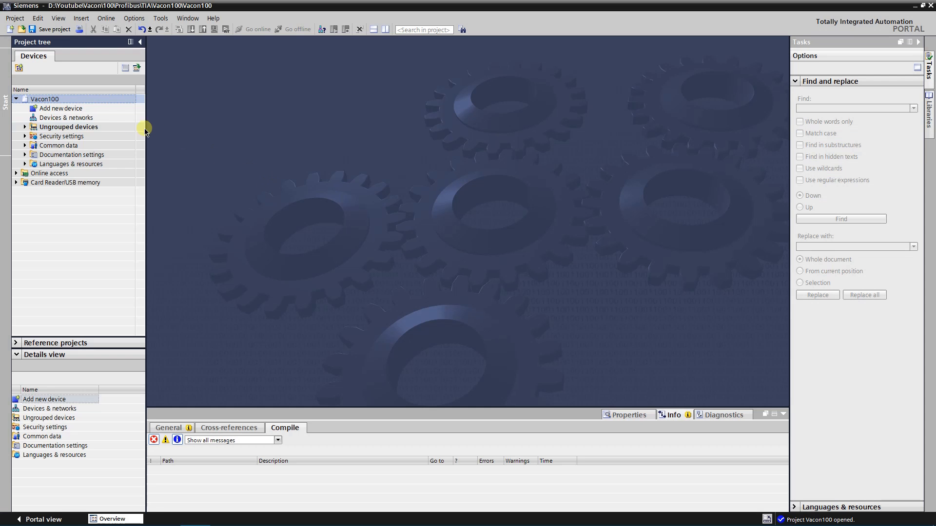
# In TIA Portal, add a CPU 1516F-3 PN/DP controller, article 6ES7 516-3FN01-0AB0, firmware version V2.6, to the Vacon100 project
pyautogui.doubleClick(75, 109)
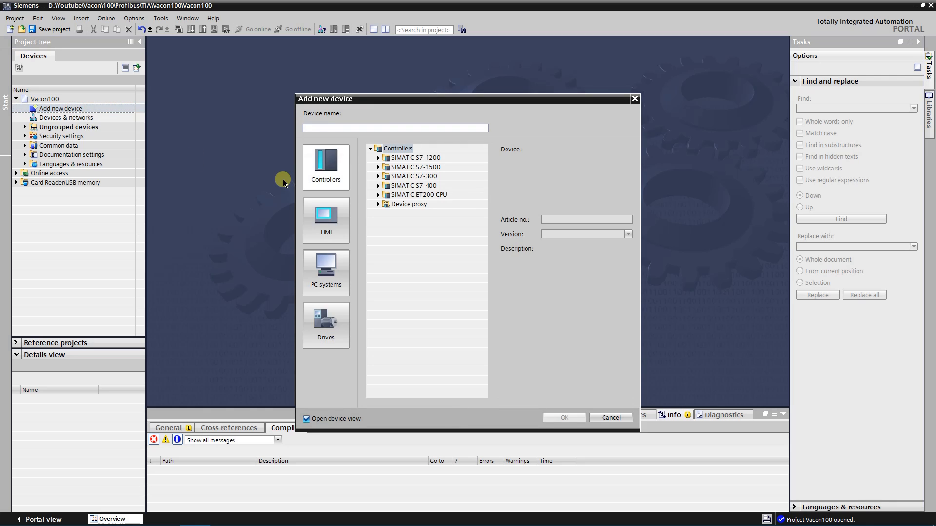
pyautogui.click(378, 167)
pyautogui.click(386, 176)
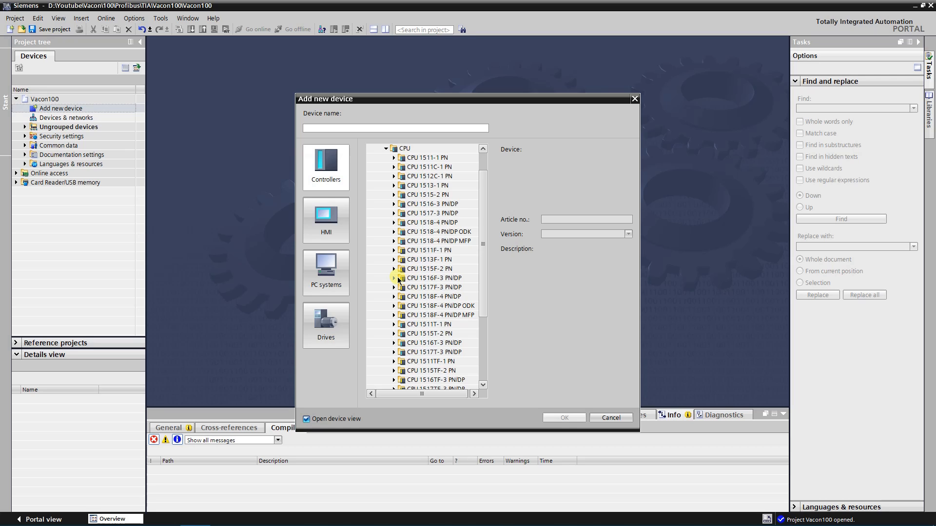
pyautogui.click(394, 278)
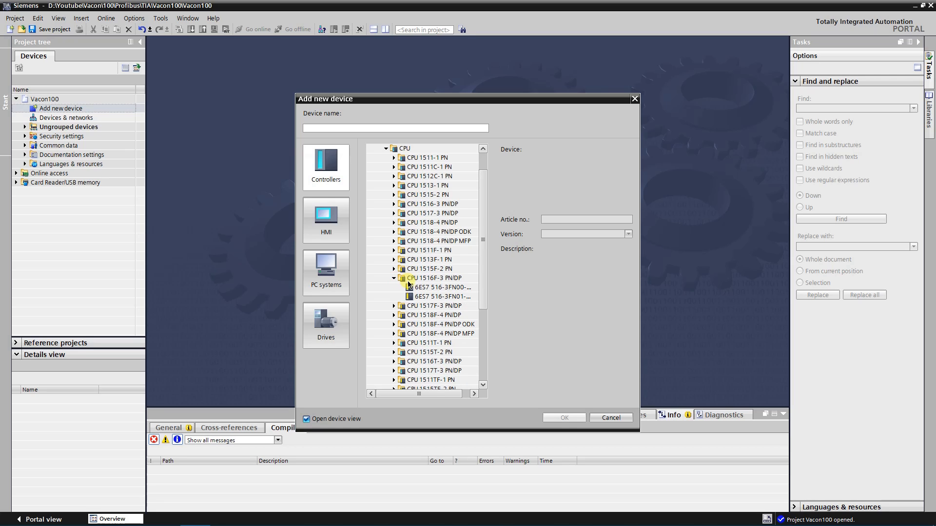
pyautogui.click(424, 297)
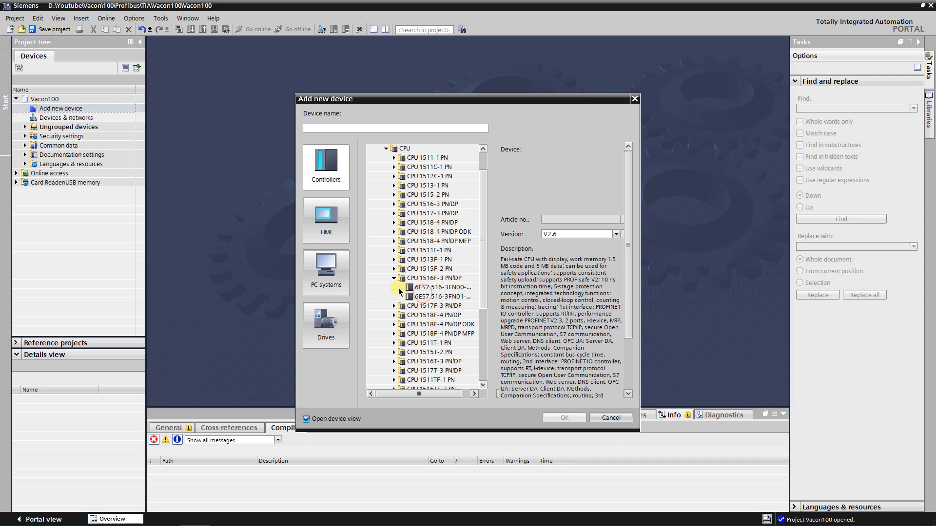
pyautogui.click(616, 235)
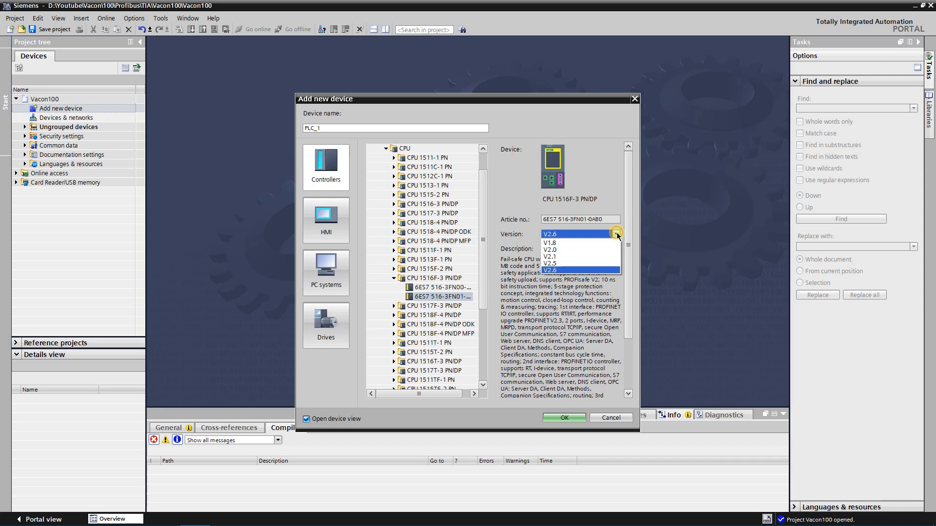
pyautogui.click(617, 234)
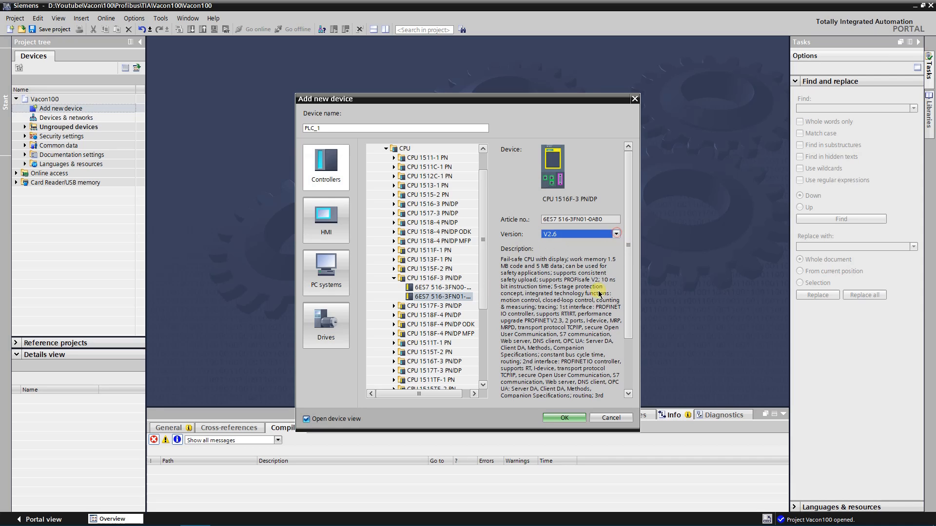
pyautogui.click(560, 417)
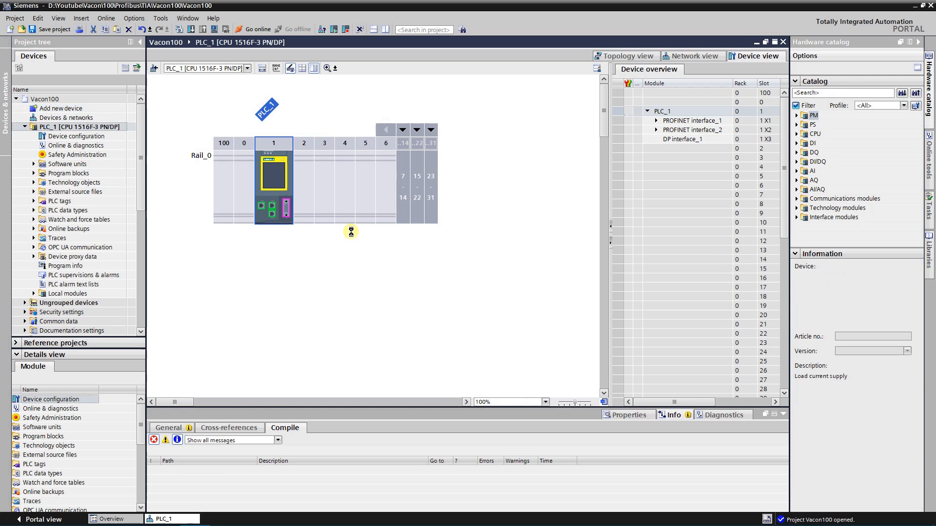
# Display the new CPU's properties in the network view and enlarge the properties area
pyautogui.click(353, 275)
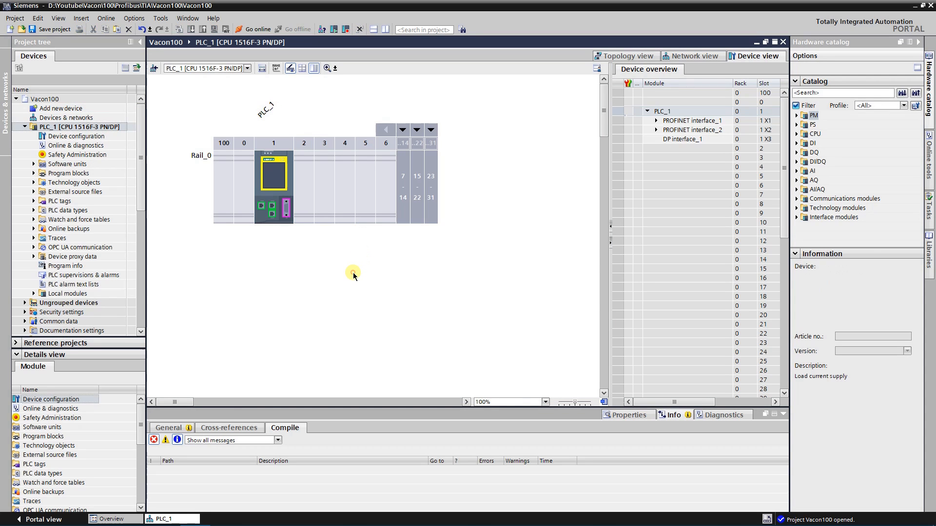
pyautogui.click(694, 57)
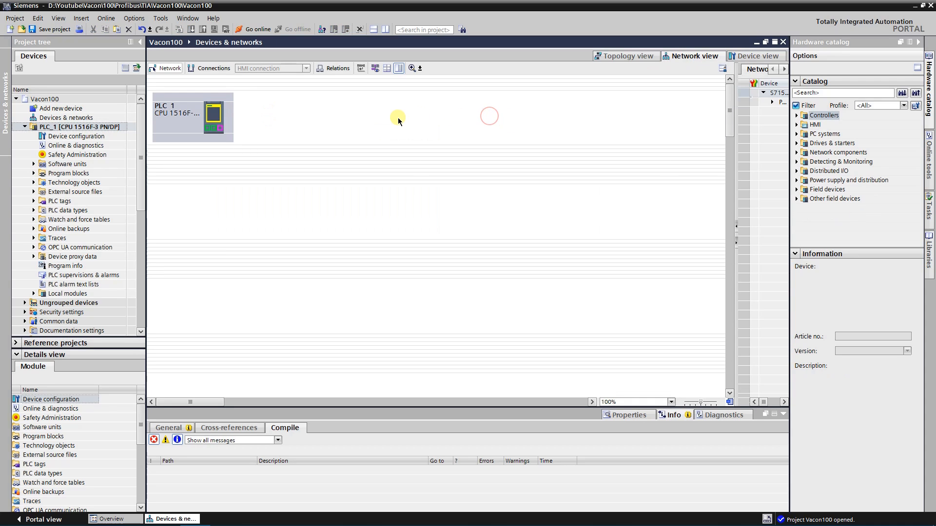
pyautogui.click(221, 121)
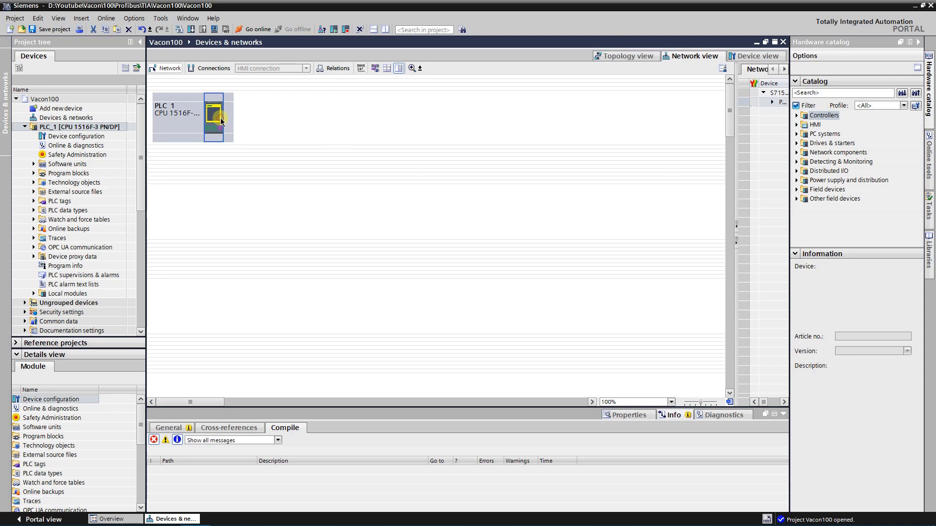
pyautogui.click(617, 415)
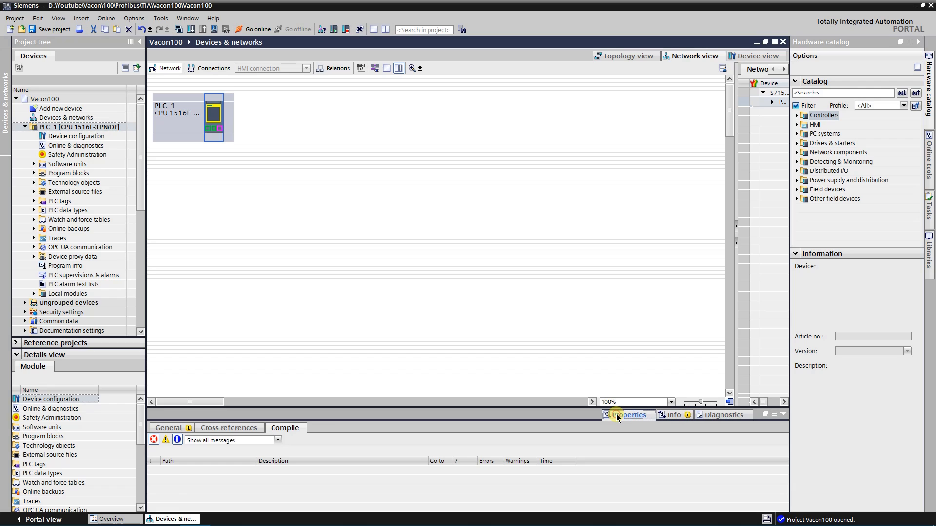
pyautogui.moveTo(437, 412); pyautogui.dragTo(438, 360)
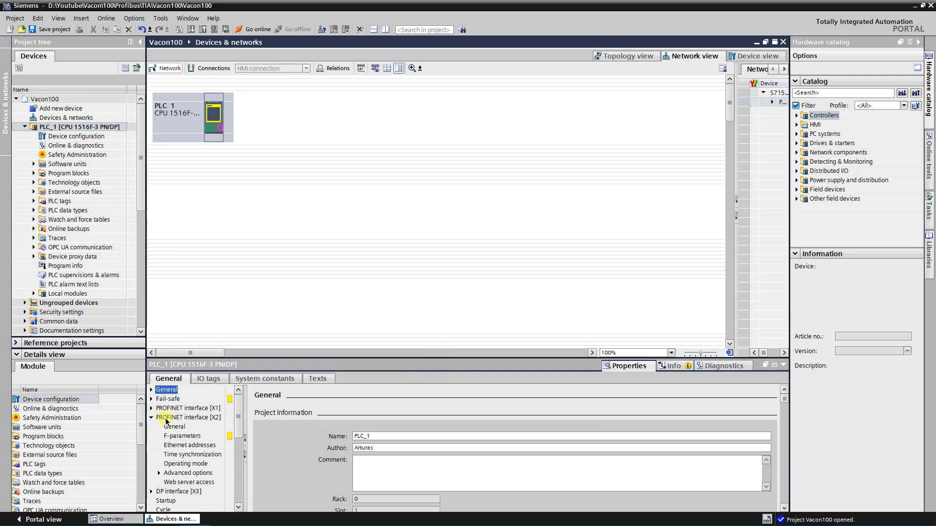
# Connect the CPU's DP interface [X3] to a new PROFIBUS subnet
pyautogui.click(151, 418)
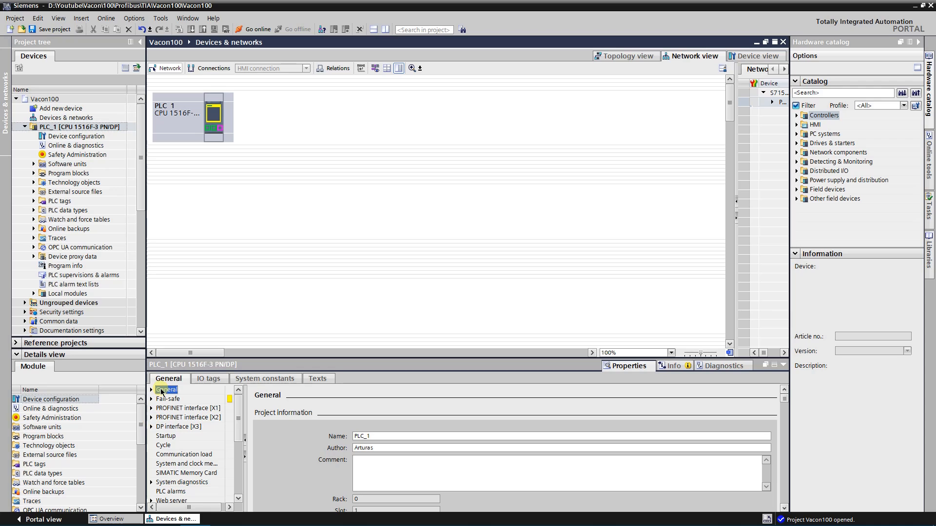
pyautogui.click(161, 427)
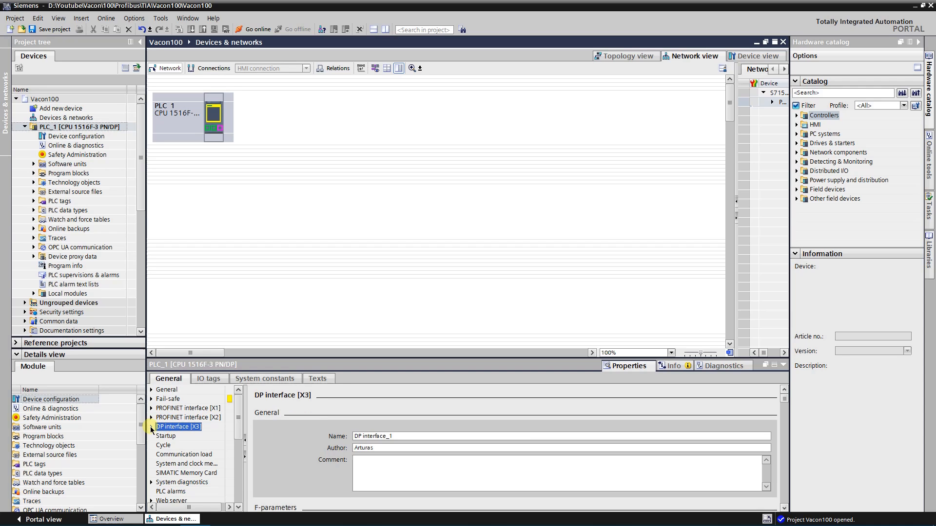
pyautogui.click(152, 427)
pyautogui.click(175, 436)
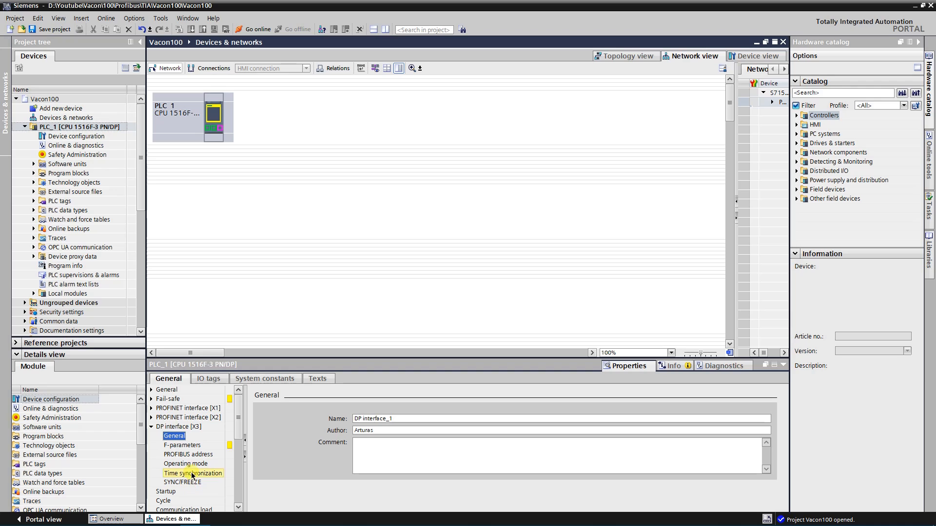
pyautogui.click(190, 455)
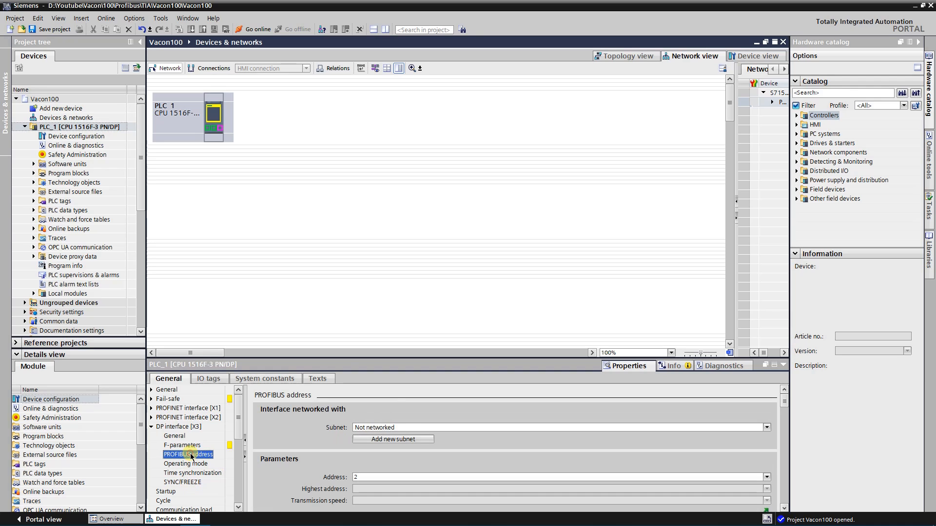
pyautogui.click(390, 441)
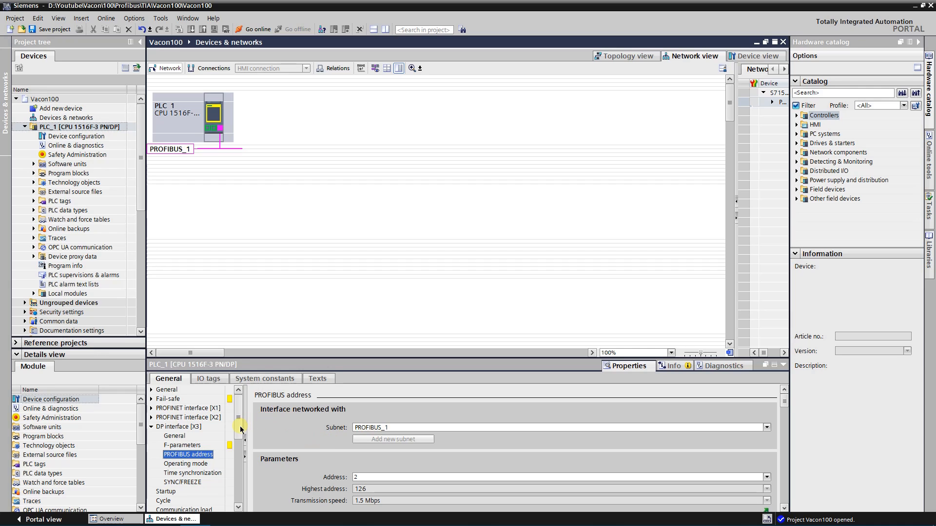
# Connect the CPU's PROFINET interface [X1] to a new Ethernet subnet
pyautogui.click(240, 426)
pyautogui.click(152, 427)
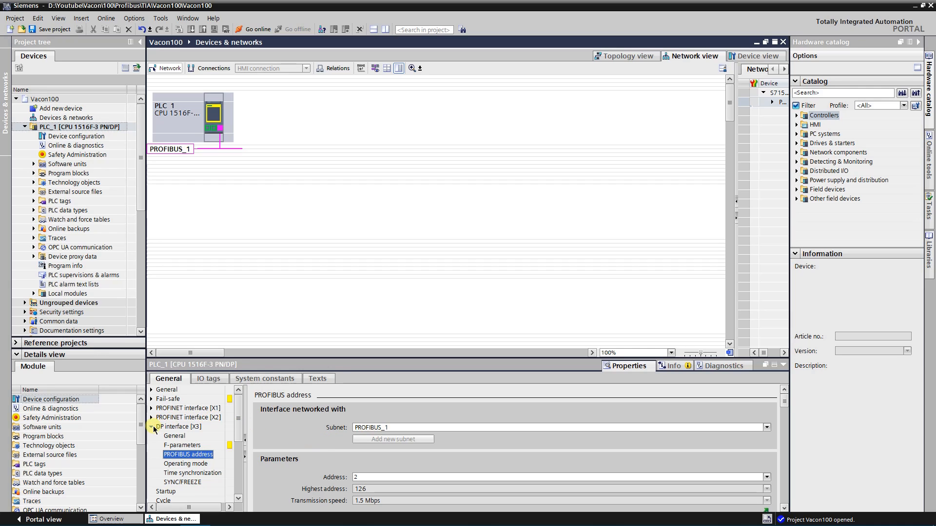
pyautogui.click(151, 408)
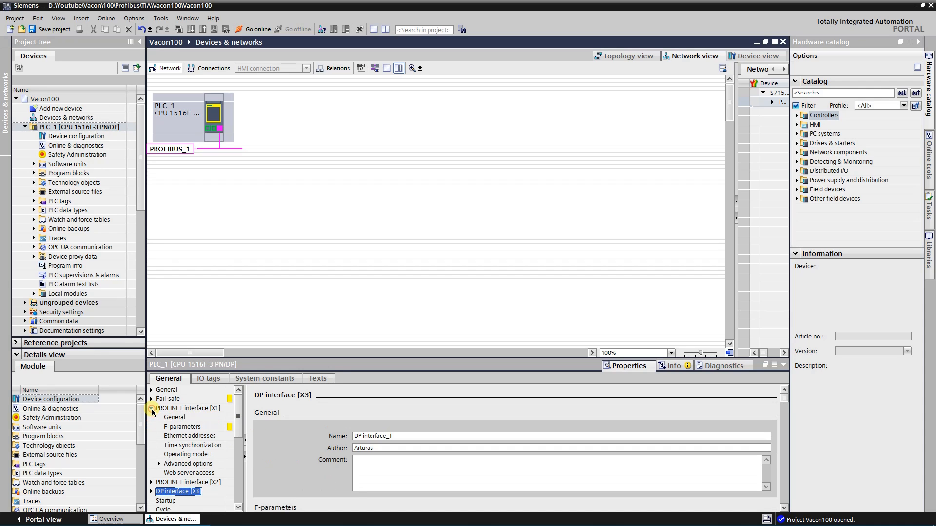
pyautogui.click(185, 437)
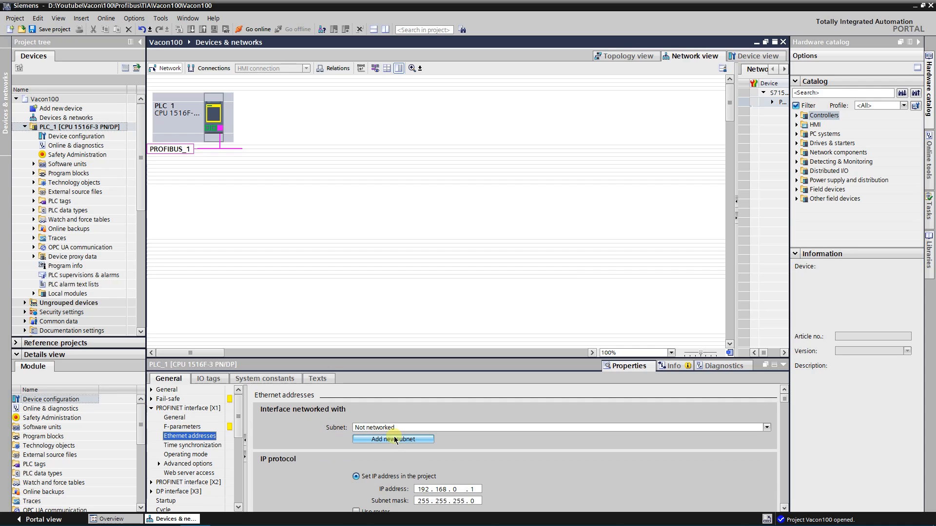
pyautogui.click(394, 440)
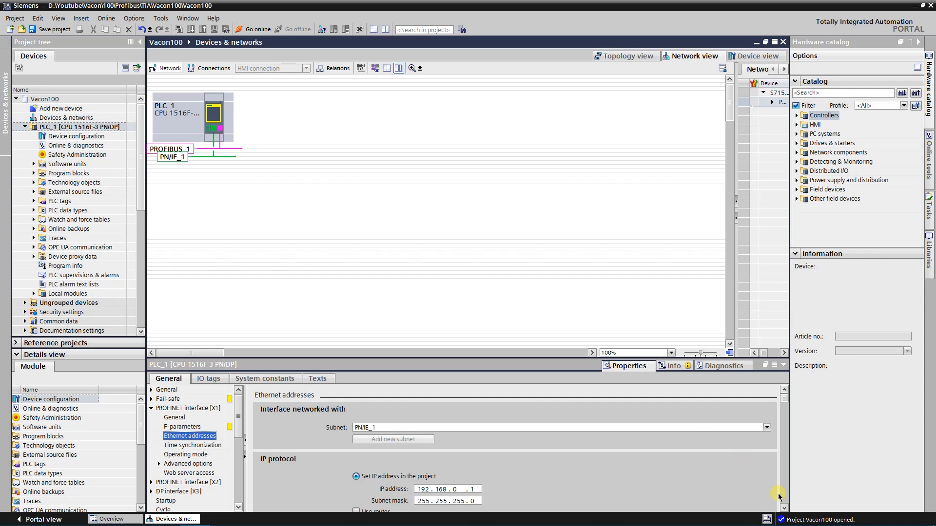
# Review the IP protocol and PROFINET device name settings of the CPU's PROFINET interface [X1]
pyautogui.click(784, 508)
pyautogui.click(784, 508)
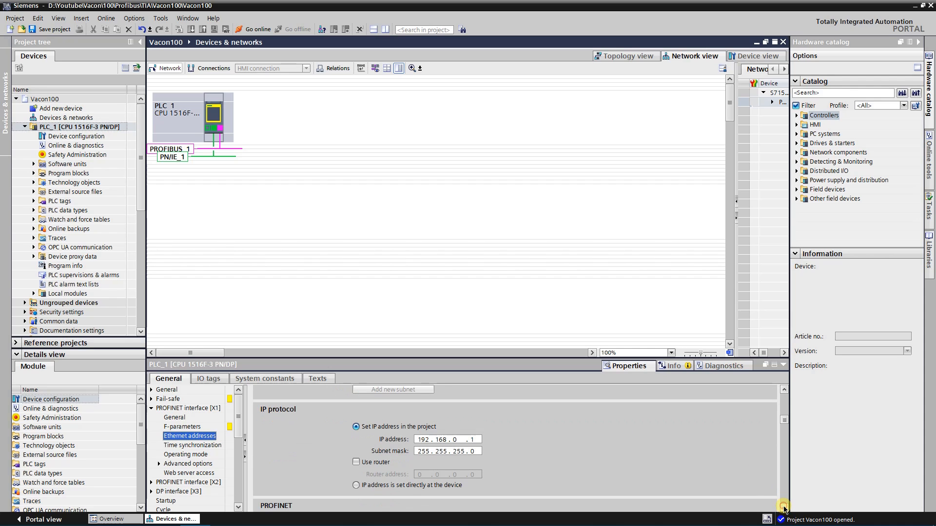
pyautogui.click(784, 507)
pyautogui.click(785, 508)
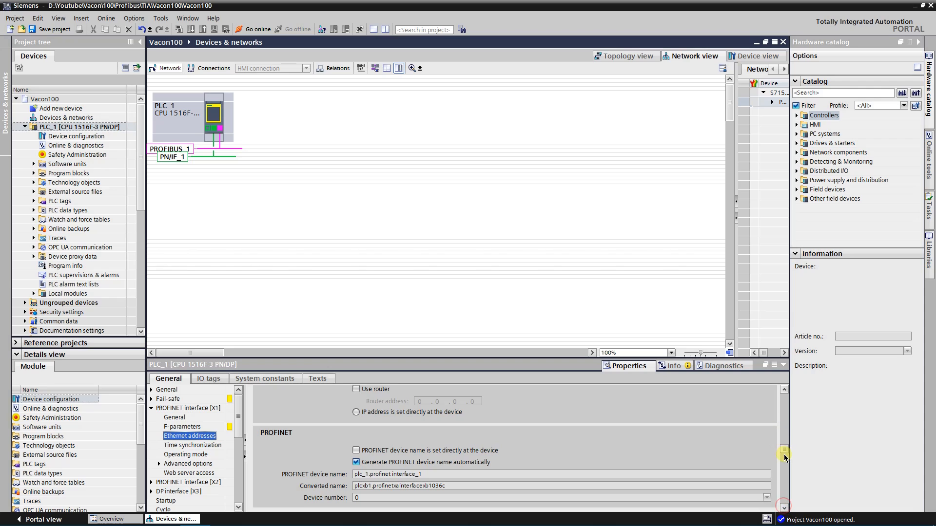
pyautogui.scroll(3, 786, 429)
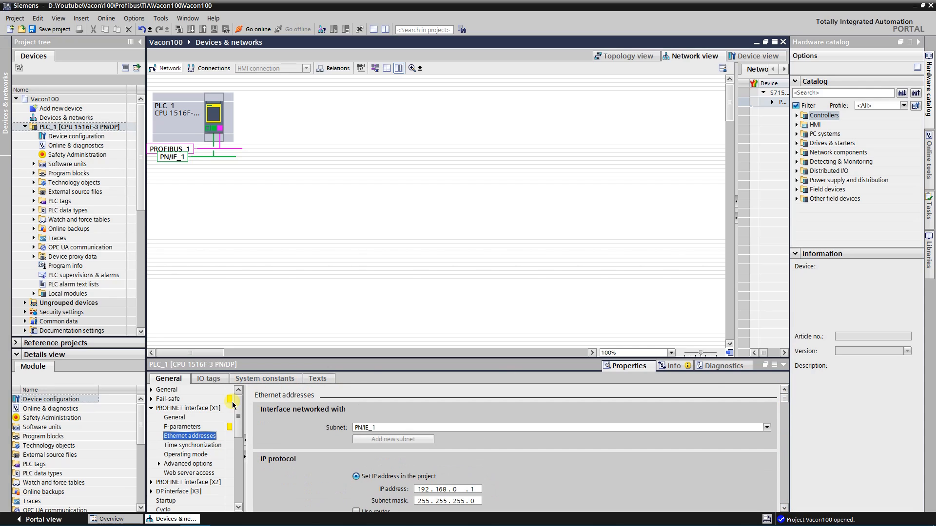
pyautogui.click(151, 409)
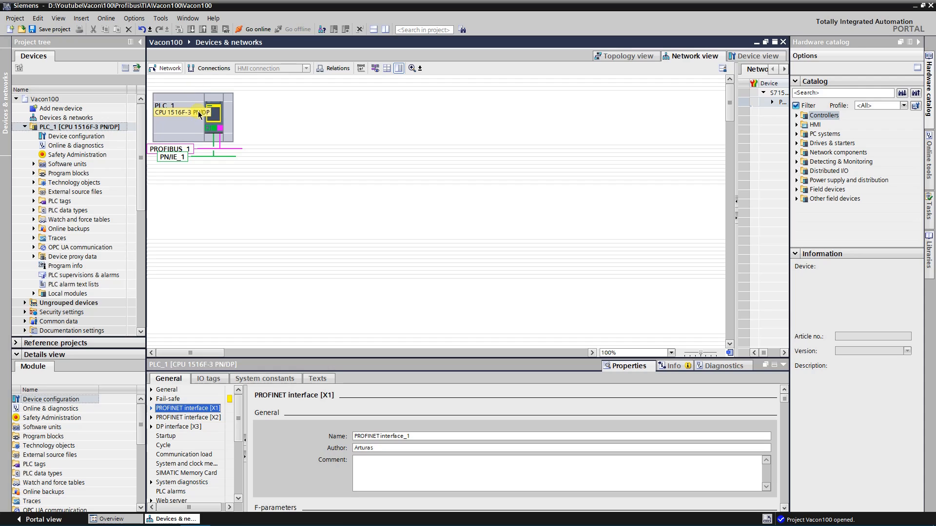
# Compile the CPU 1516F-3 PN/DP configuration and save the Vacon100 project
pyautogui.click(213, 111)
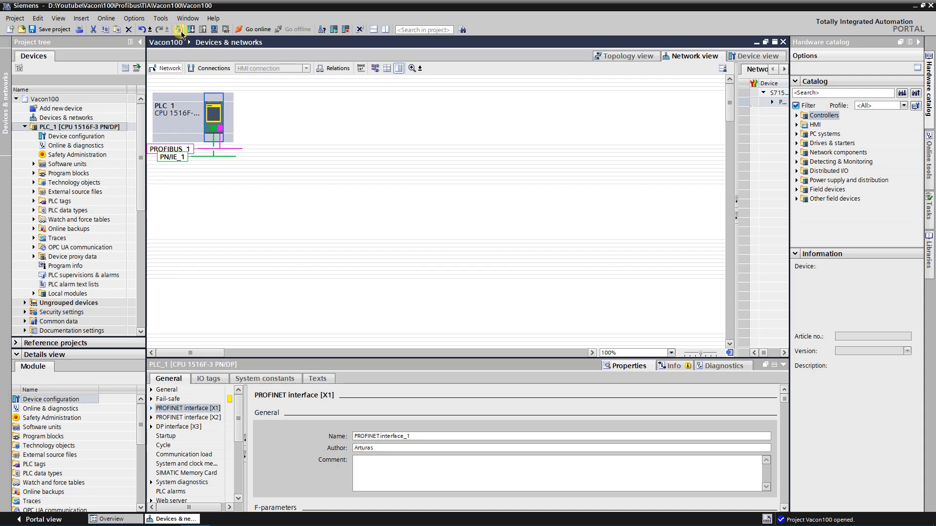
pyautogui.click(178, 29)
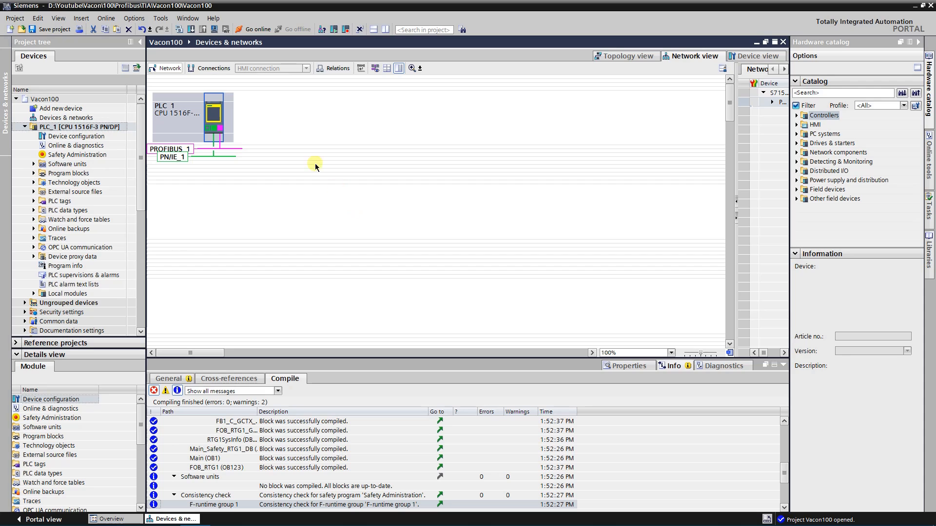
pyautogui.click(54, 30)
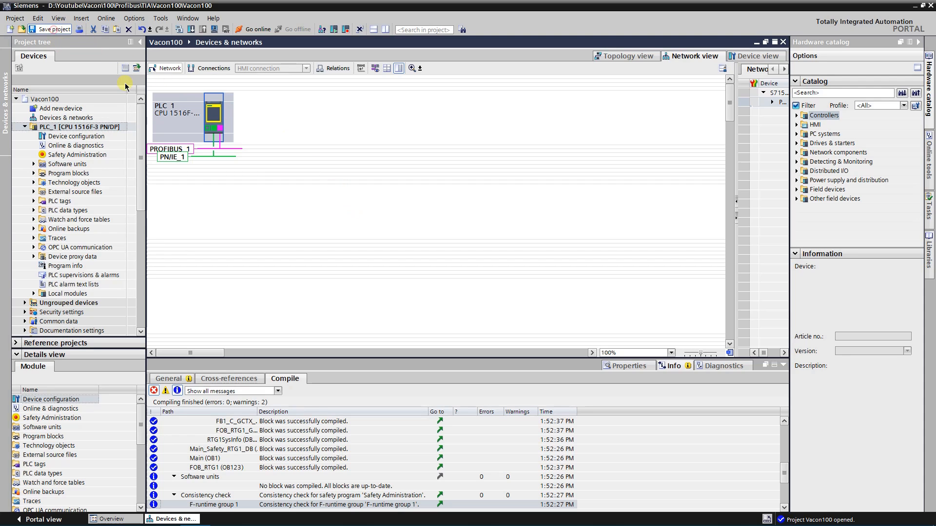
pyautogui.click(286, 117)
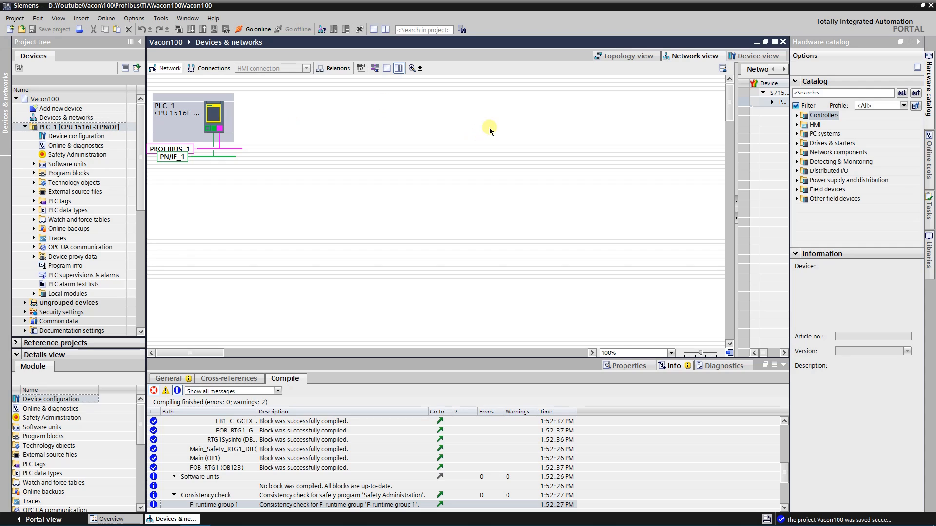
# Add a Vacon PROFIBUS DP Slave OPTEx, version V005, from the PROFIBUS DP drives to the network view beside the PLC
pyautogui.click(797, 199)
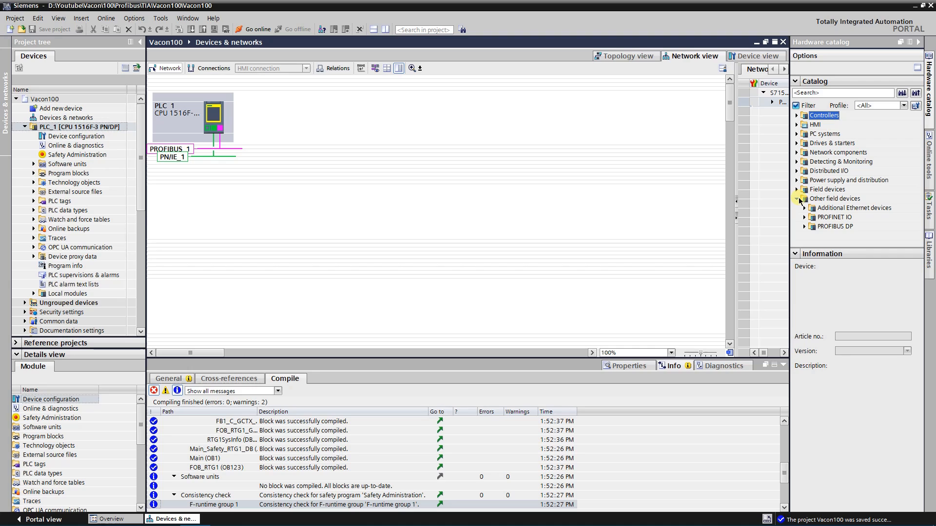
pyautogui.click(804, 227)
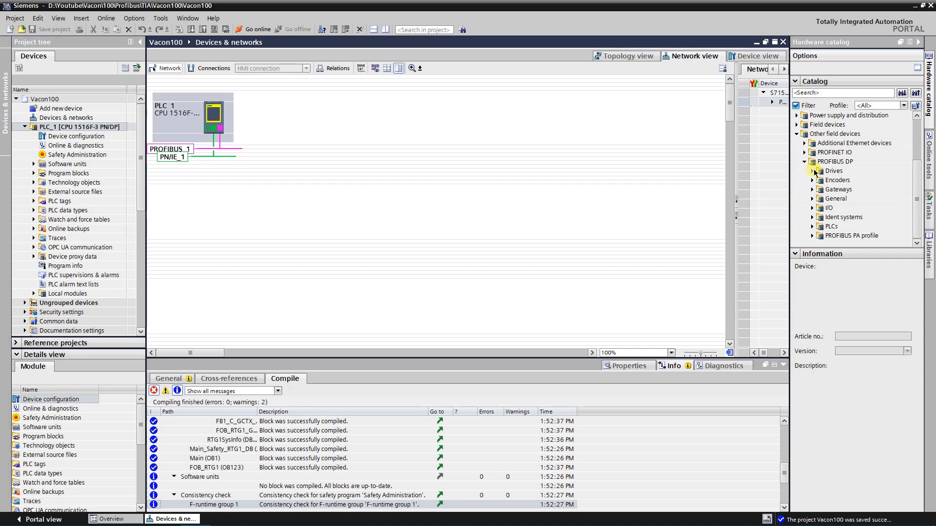
pyautogui.click(813, 172)
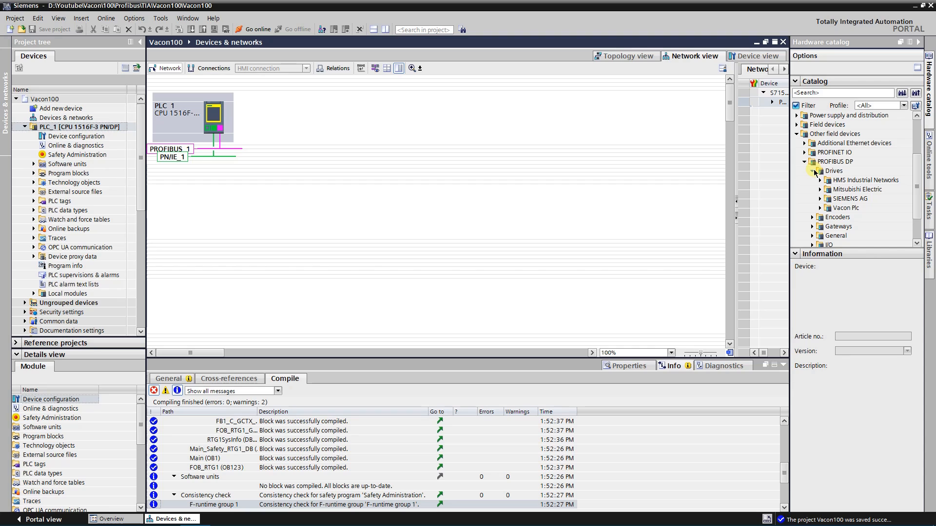
pyautogui.click(820, 208)
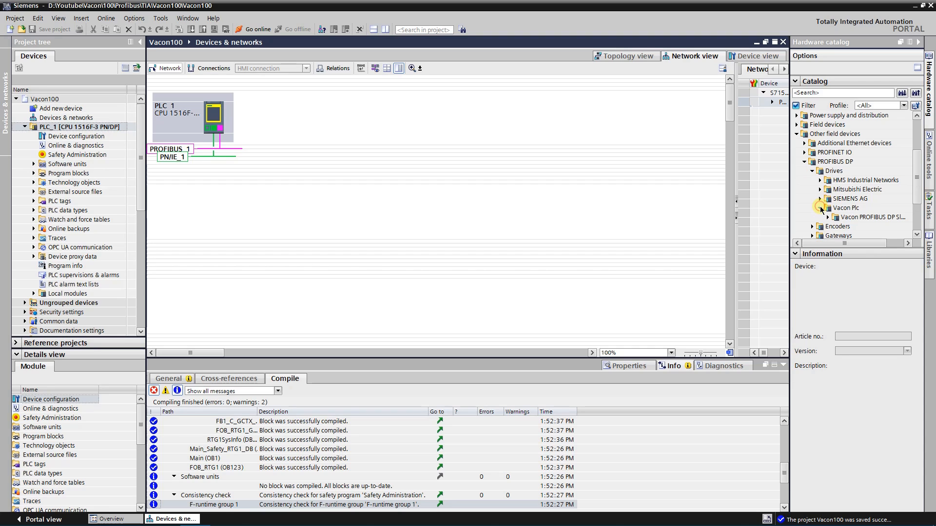
pyautogui.click(827, 218)
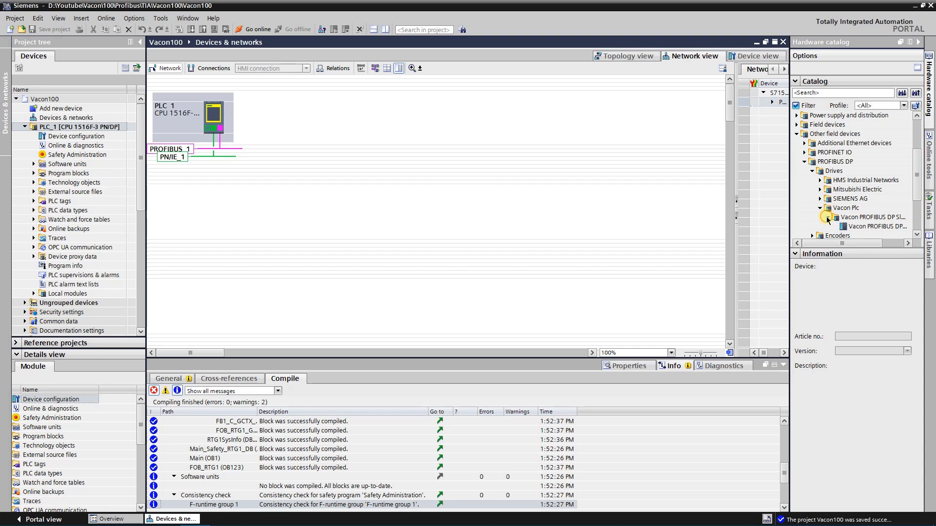
pyautogui.click(872, 226)
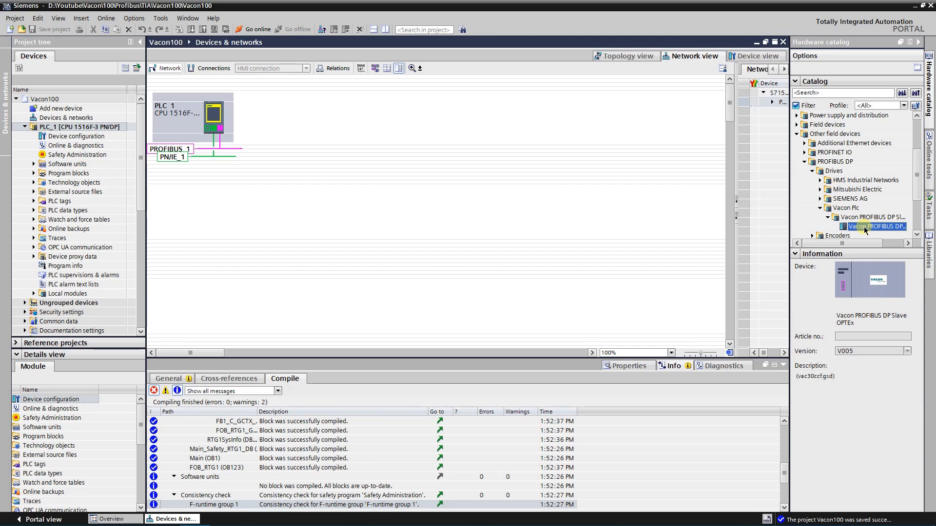
pyautogui.moveTo(864, 229); pyautogui.dragTo(334, 120)
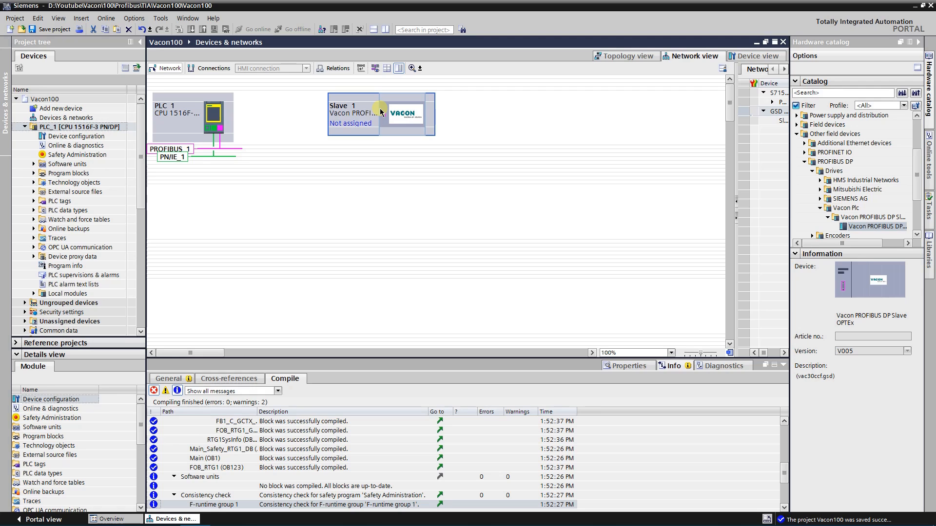
pyautogui.moveTo(381, 112); pyautogui.dragTo(361, 122)
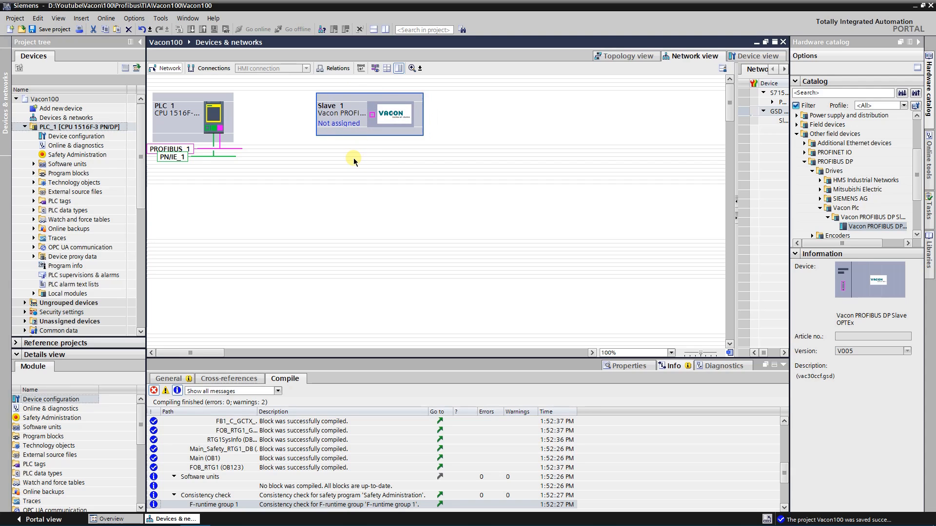
# Display the Vacon slave's PROFIBUS address properties and connect its DP port to the CPU's PROFIBUS interface
pyautogui.click(388, 115)
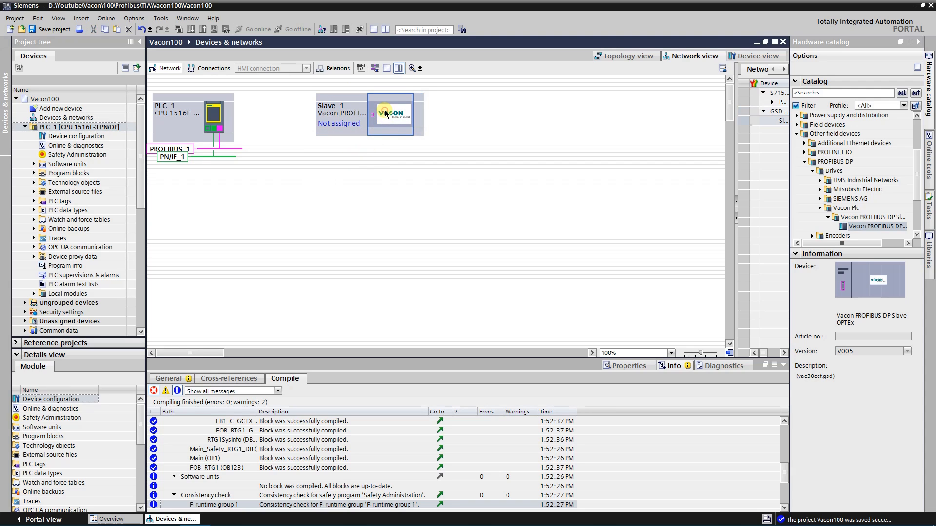
pyautogui.click(621, 367)
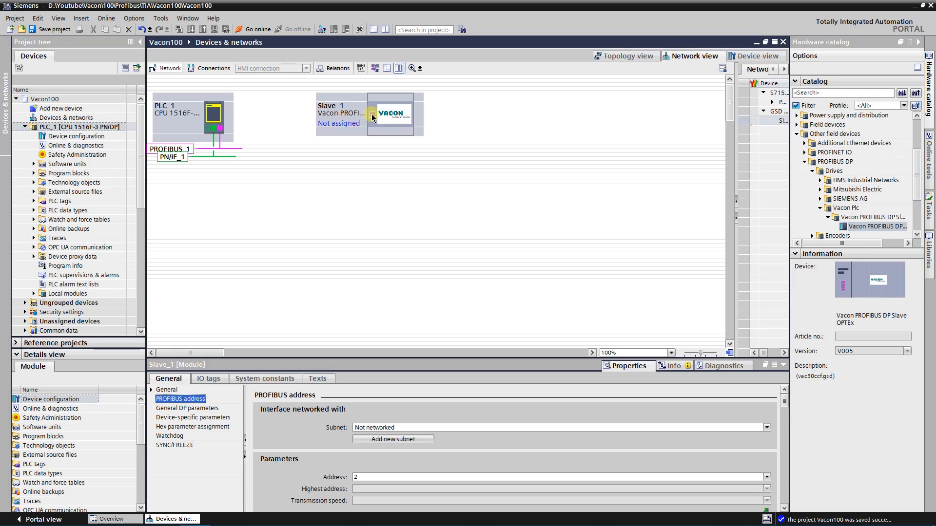
pyautogui.moveTo(372, 117); pyautogui.dragTo(222, 135)
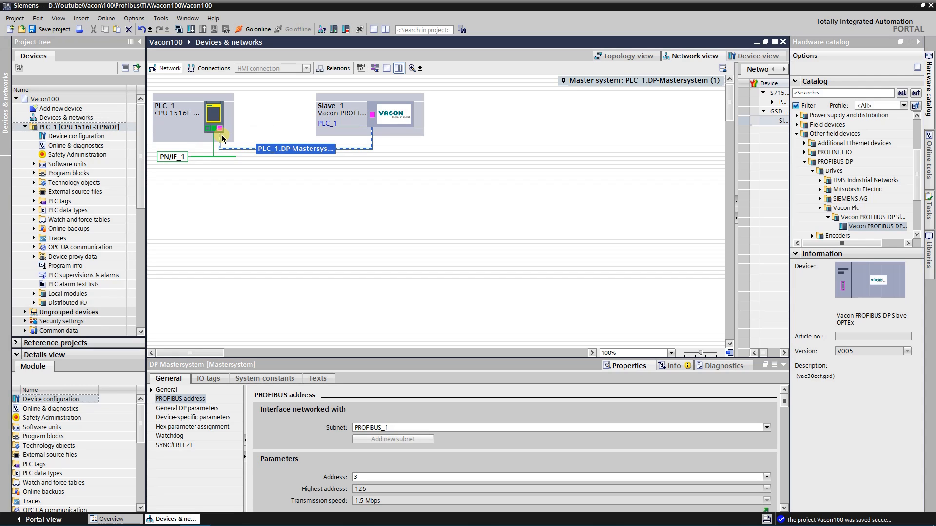
pyautogui.click(222, 141)
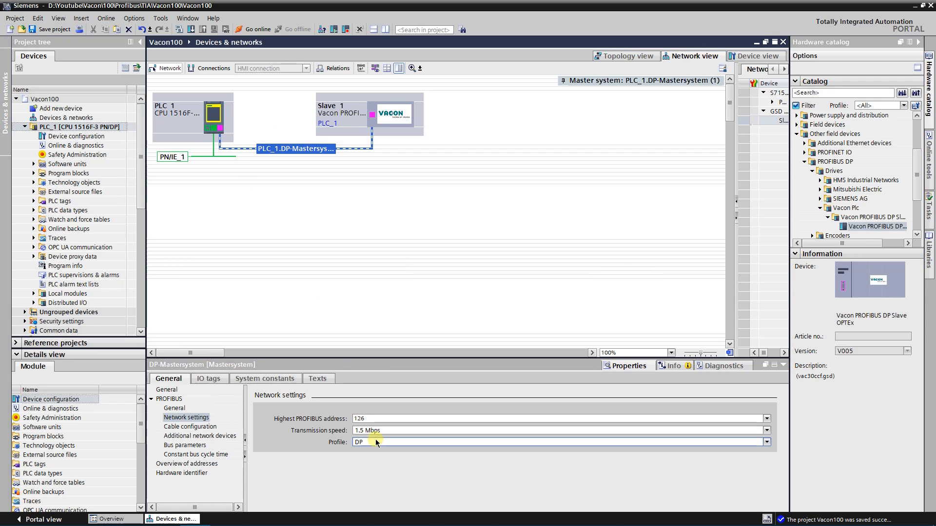
# Set the Vacon slave's PROFIBUS address to 10
pyautogui.click(393, 126)
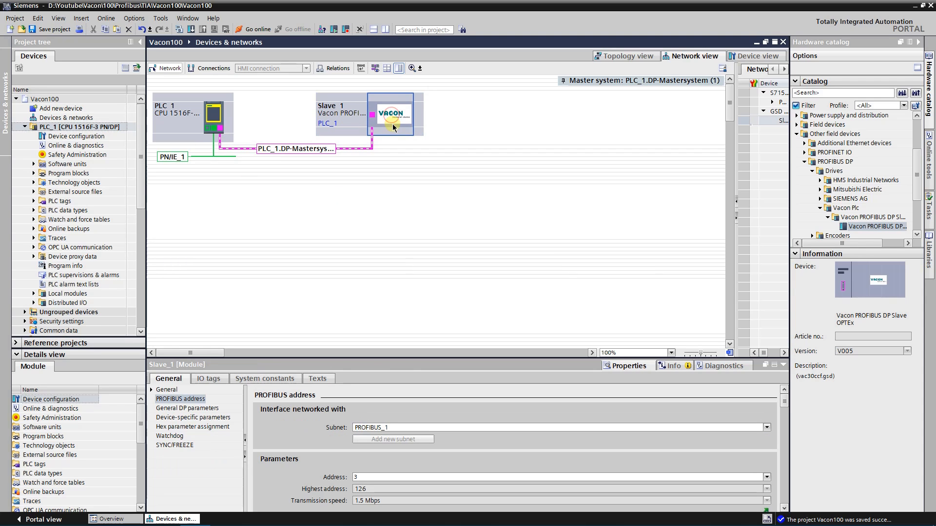
pyautogui.click(363, 477)
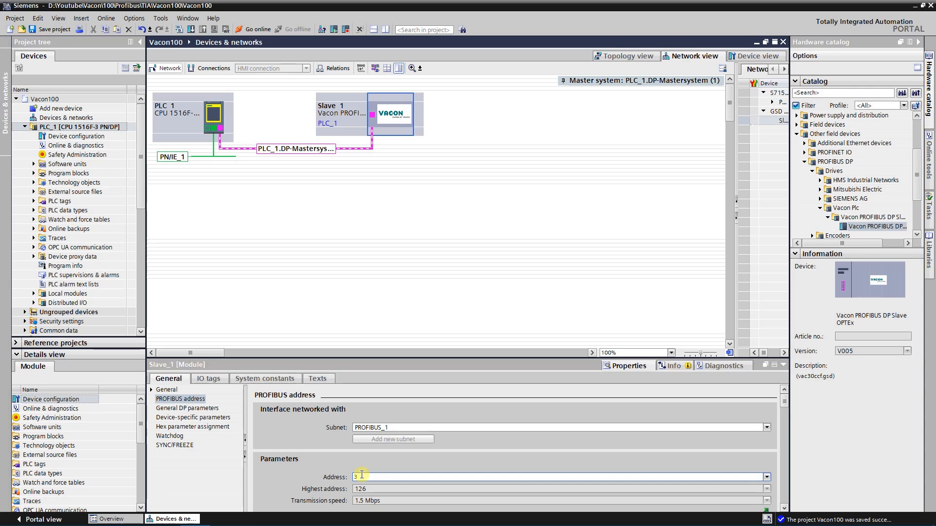
pyautogui.doubleClick(361, 476)
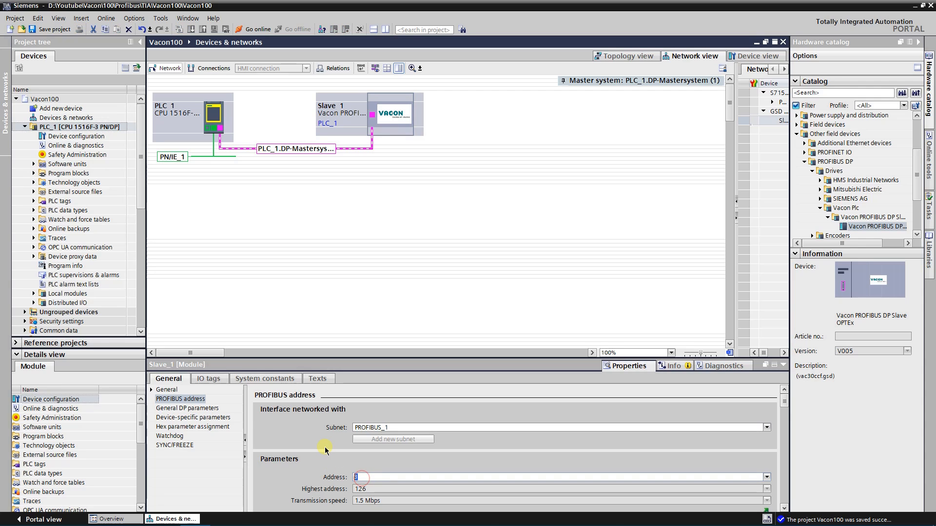
pyautogui.write('10')
pyautogui.press('Return')
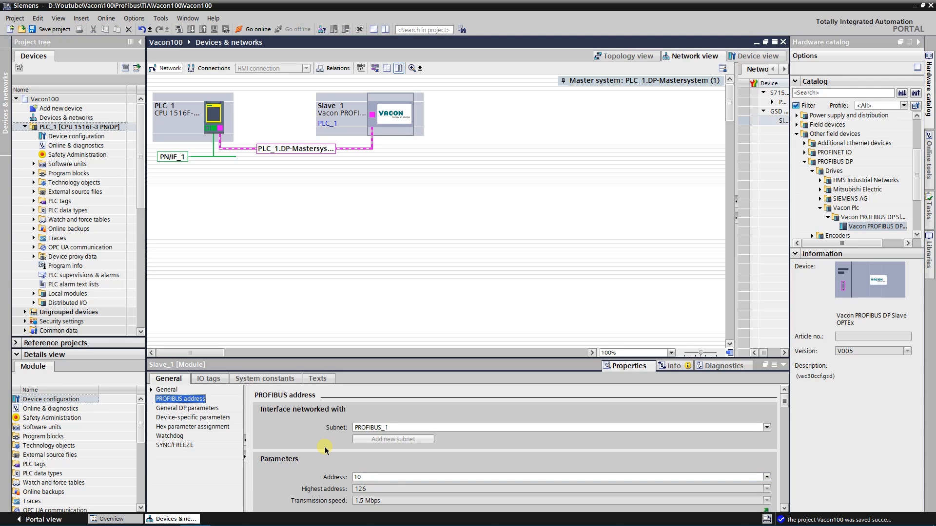
# Check the Vacon slave's IO tags and return to its PROFIBUS address properties
pyautogui.click(403, 117)
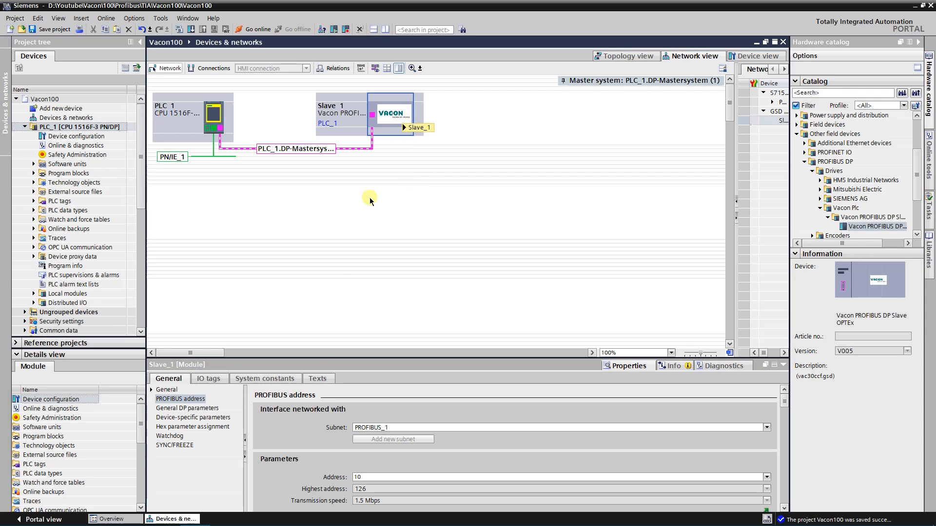
pyautogui.click(209, 380)
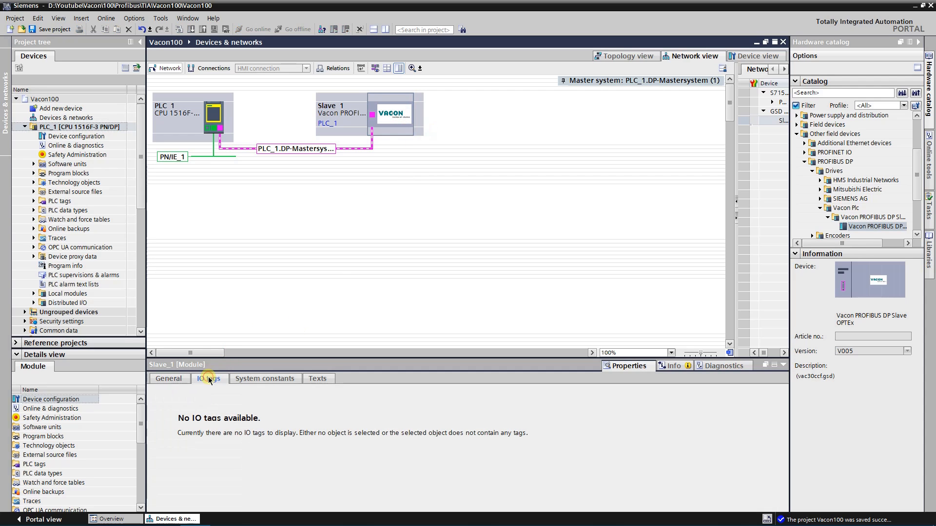
pyautogui.click(170, 379)
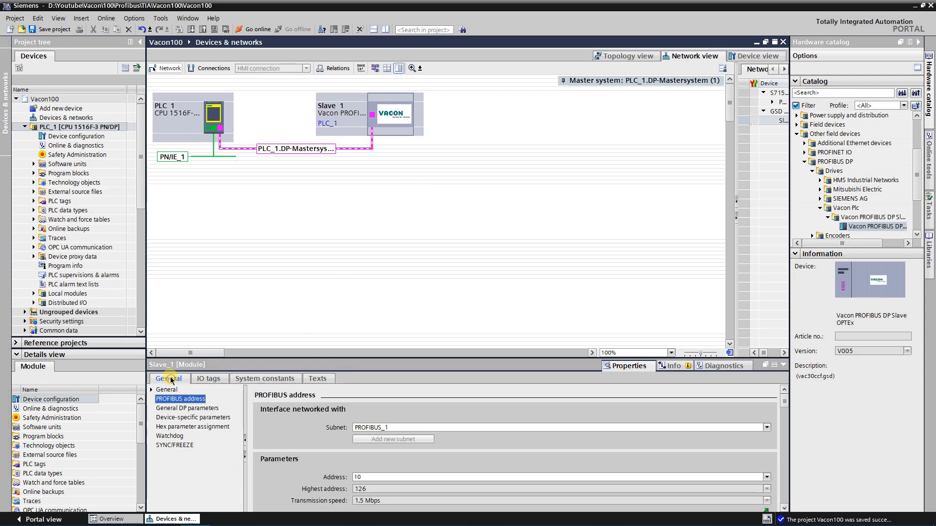
# Insert an ST1 module into slot 1 of the Vacon slave and widen the device overview to show its I/O address columns
pyautogui.click(747, 57)
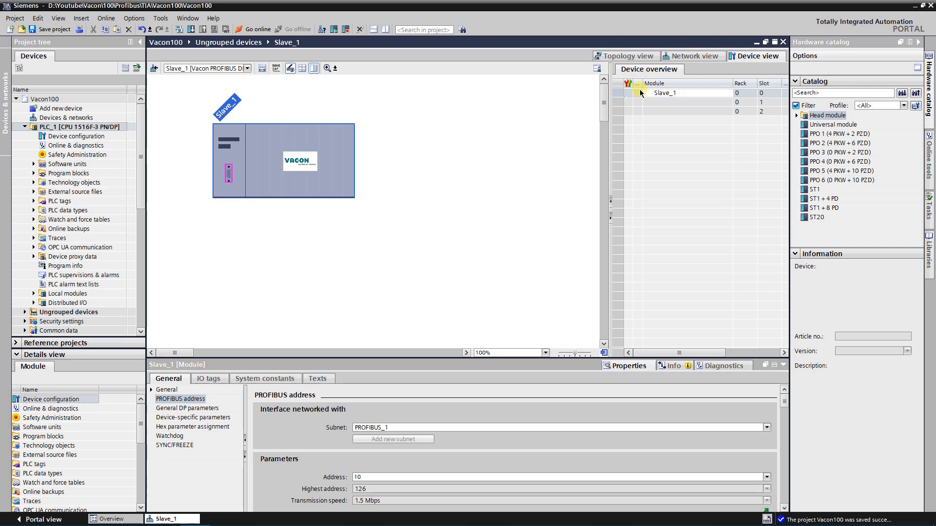
pyautogui.click(814, 190)
pyautogui.moveTo(817, 191); pyautogui.dragTo(663, 106)
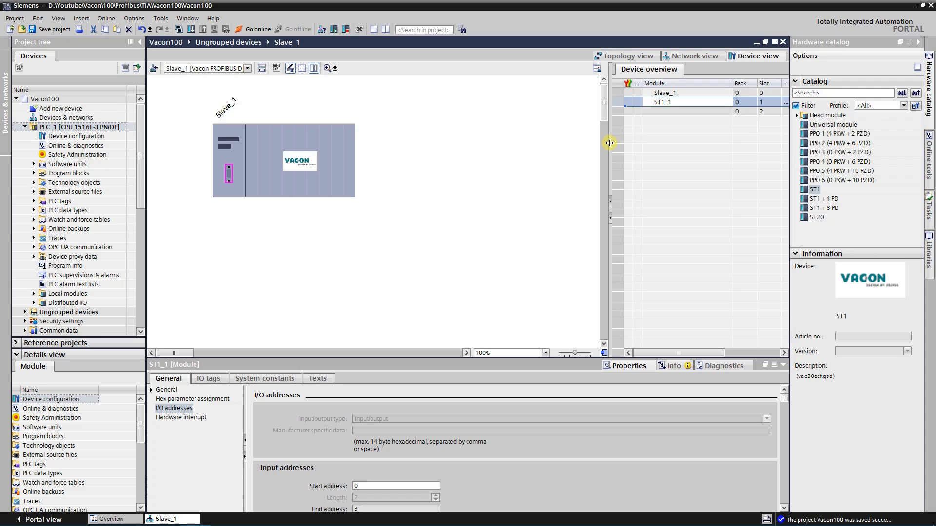
pyautogui.moveTo(610, 143); pyautogui.dragTo(482, 139)
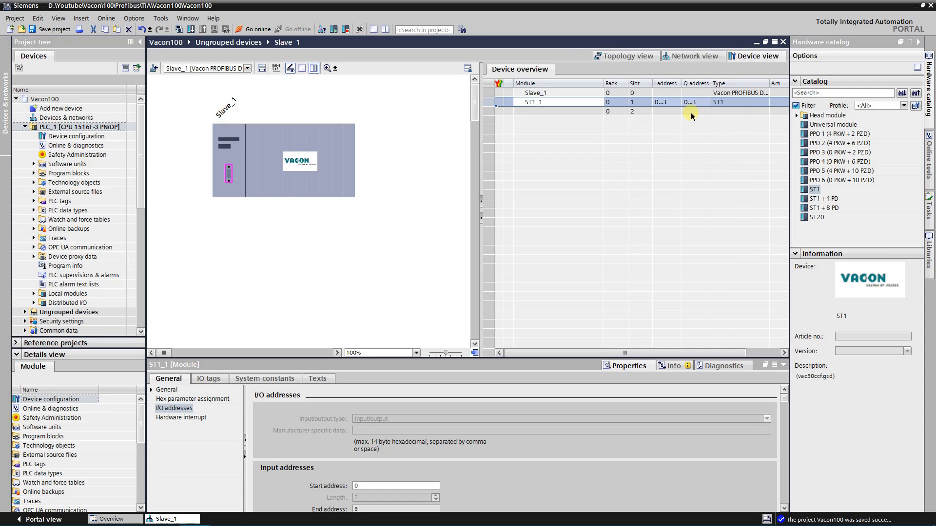
# Set the input start address of the ST1 module to 100
pyautogui.doubleClick(668, 102)
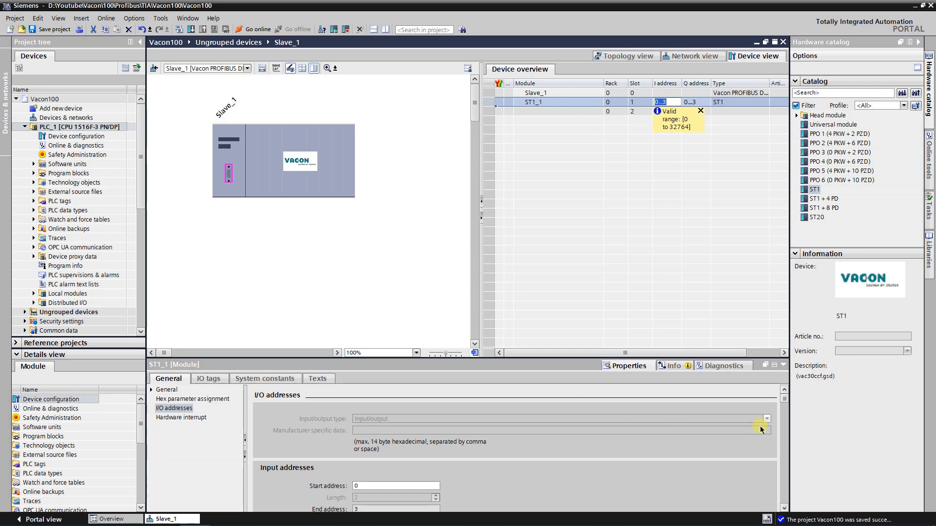
pyautogui.click(783, 508)
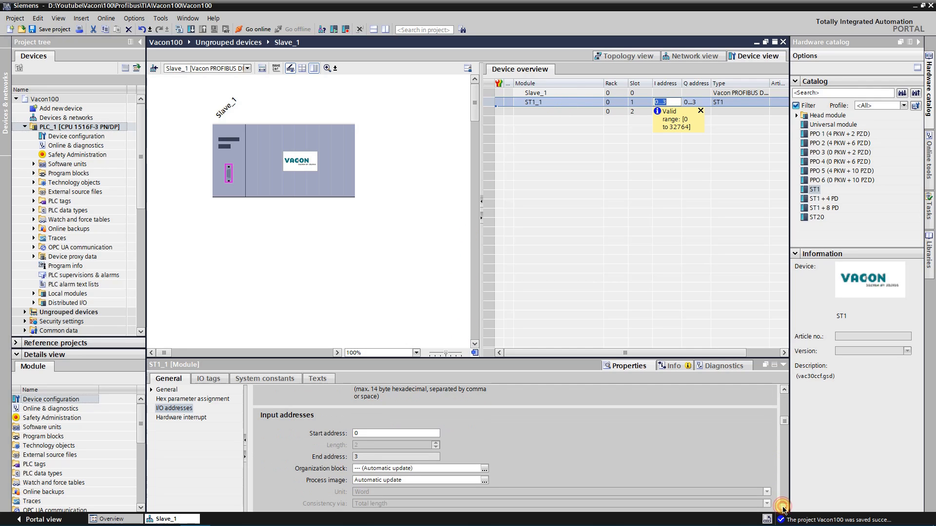
pyautogui.click(357, 433)
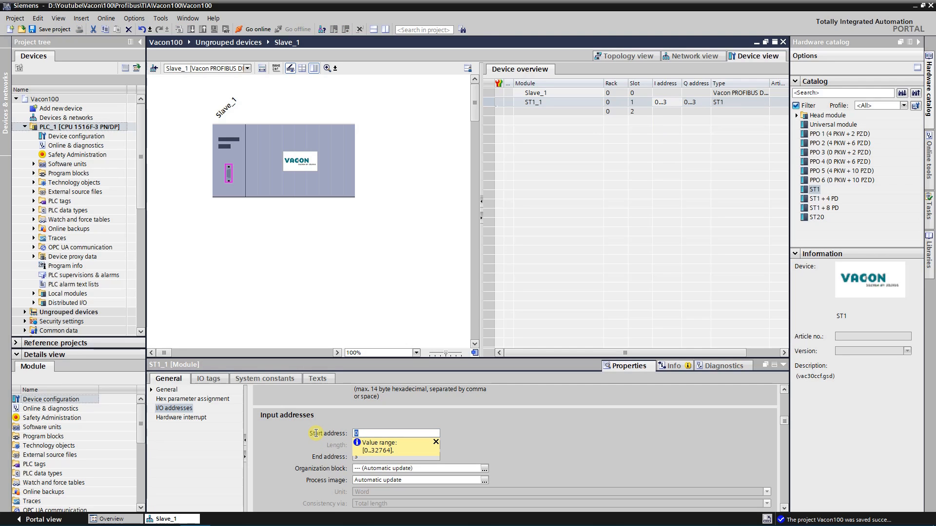
pyautogui.write('100')
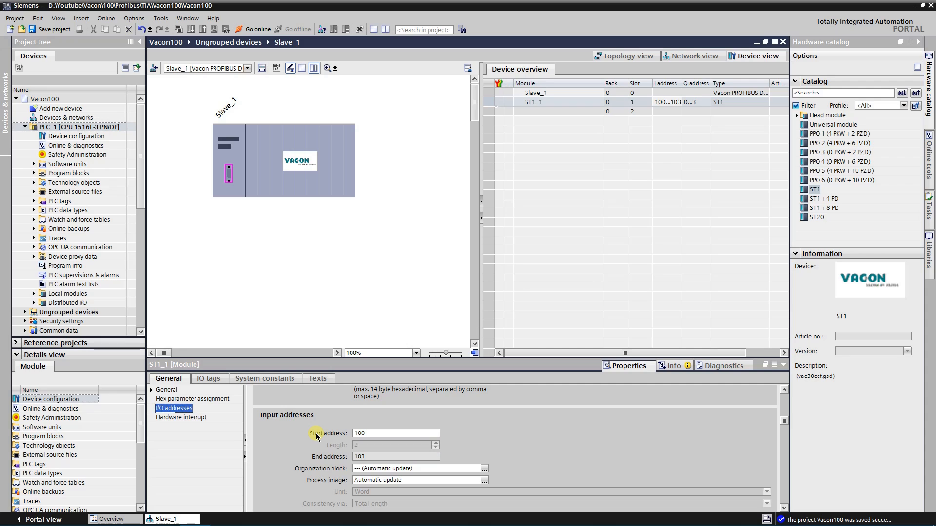
pyautogui.press('Return')
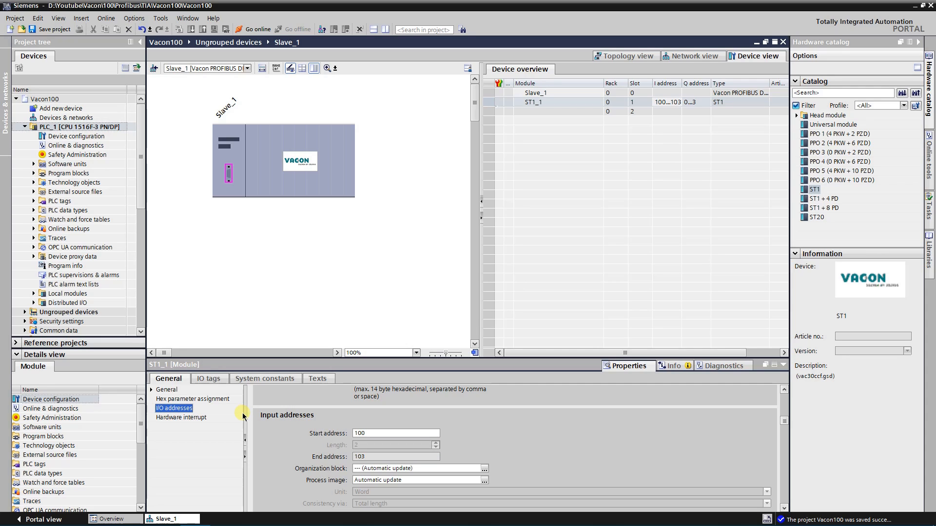
# Set the output start address of the ST1 module to 100
pyautogui.click(784, 508)
pyautogui.click(785, 509)
pyautogui.click(784, 509)
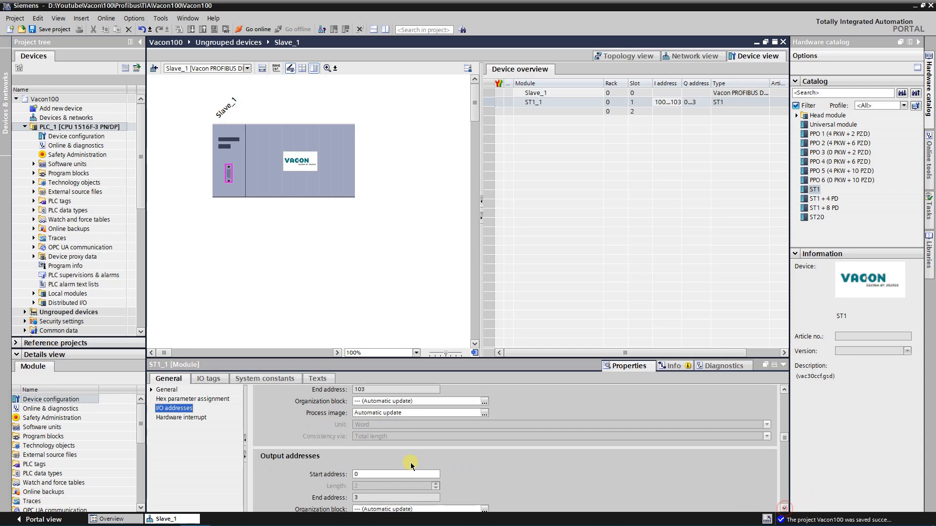
pyautogui.click(357, 474)
pyautogui.write('100')
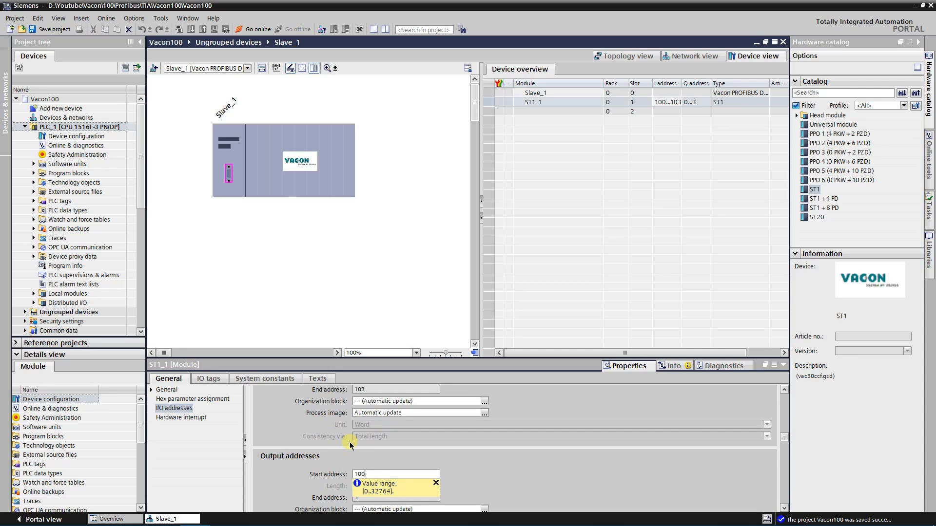
pyautogui.press('Return')
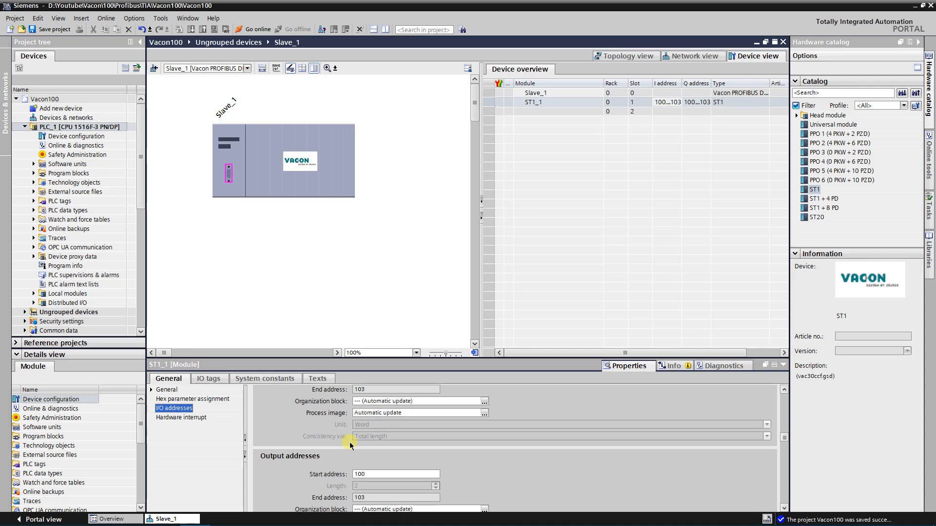
pyautogui.moveTo(784, 437); pyautogui.dragTo(785, 398)
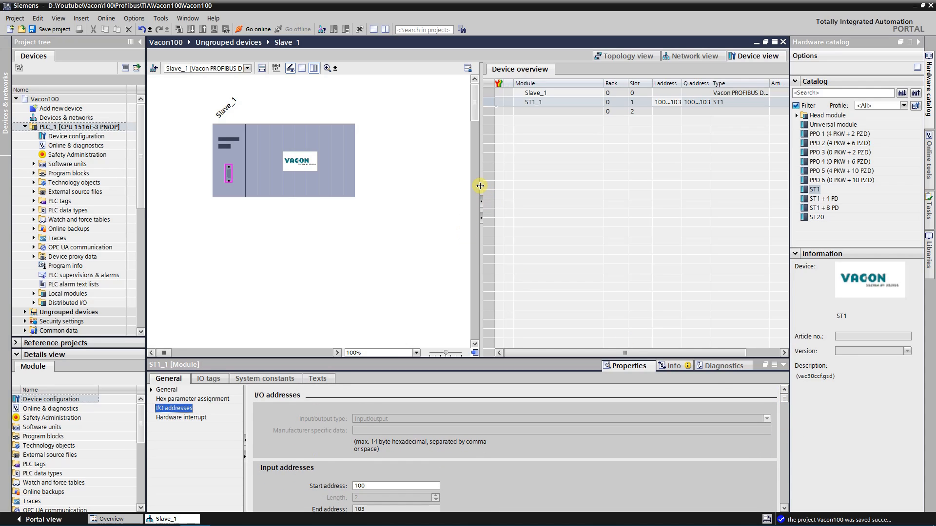
# Narrow the device overview, compile the hardware configuration with the Vacon slave selected, and save the project
pyautogui.moveTo(480, 186); pyautogui.dragTo(612, 188)
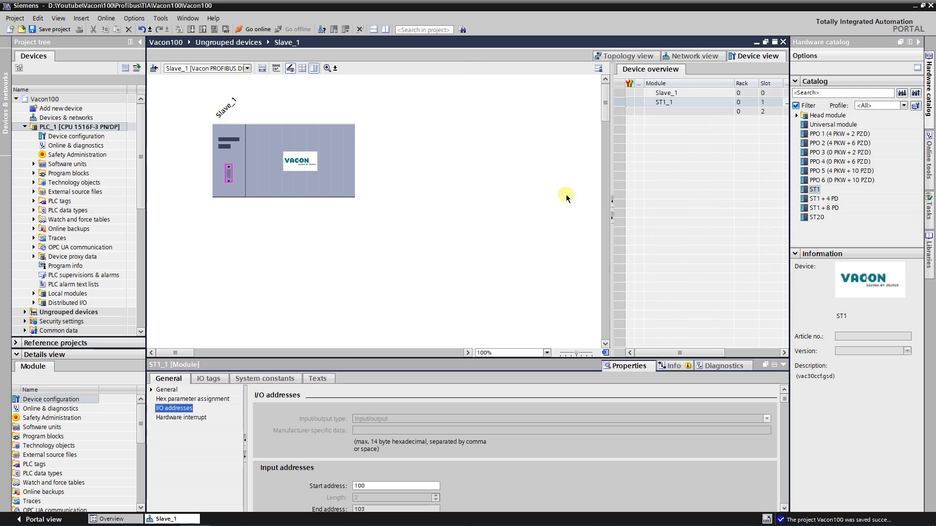
pyautogui.click(275, 142)
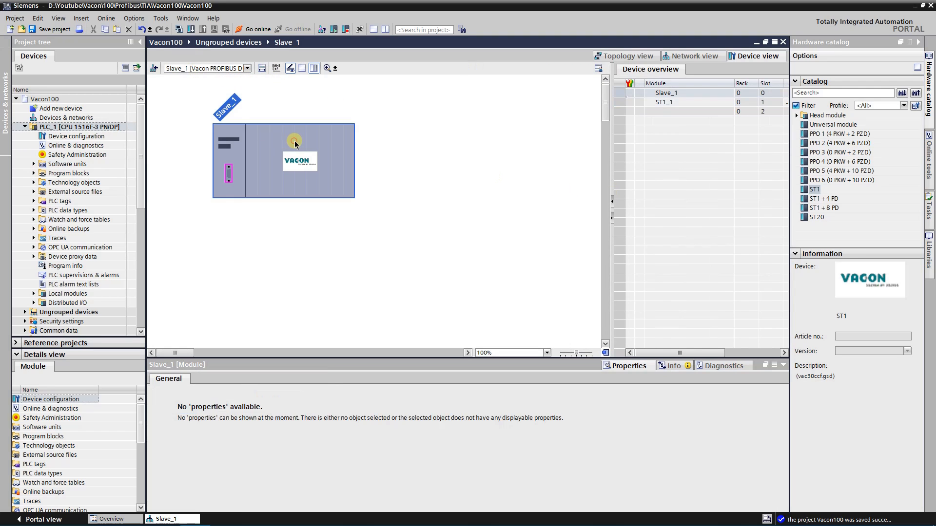
pyautogui.click(179, 28)
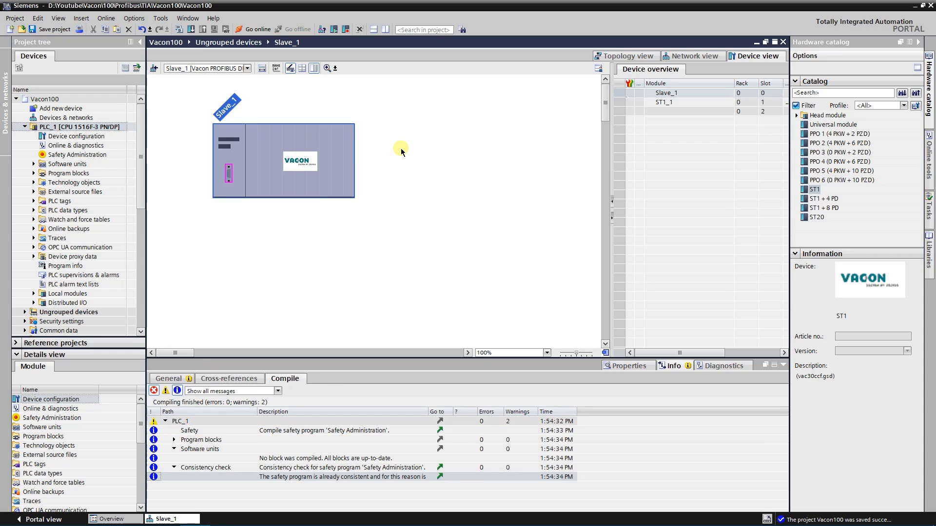
pyautogui.click(52, 29)
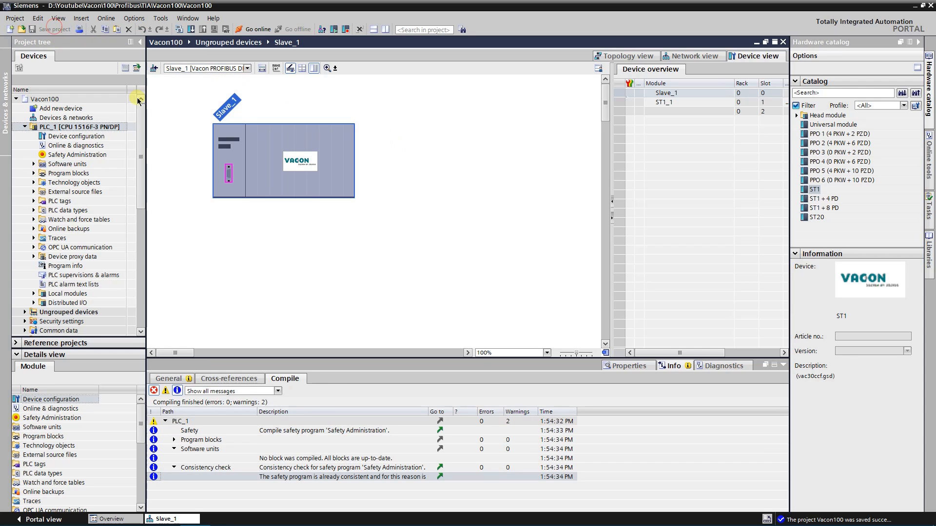
# Start a download to PLC_1 from the network view, searching for compatible devices and loading to the CPU at 192.168.0.1
pyautogui.doubleClick(273, 197)
pyautogui.click(216, 115)
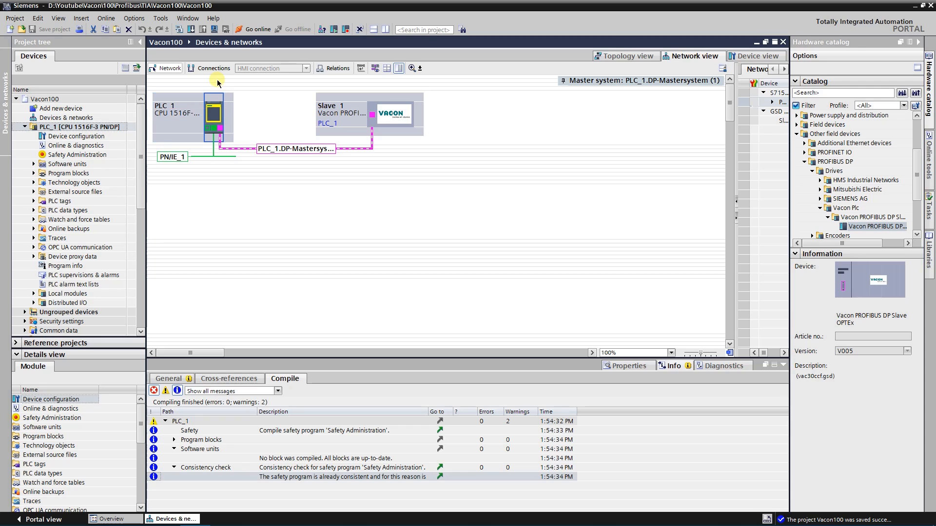
pyautogui.click(190, 29)
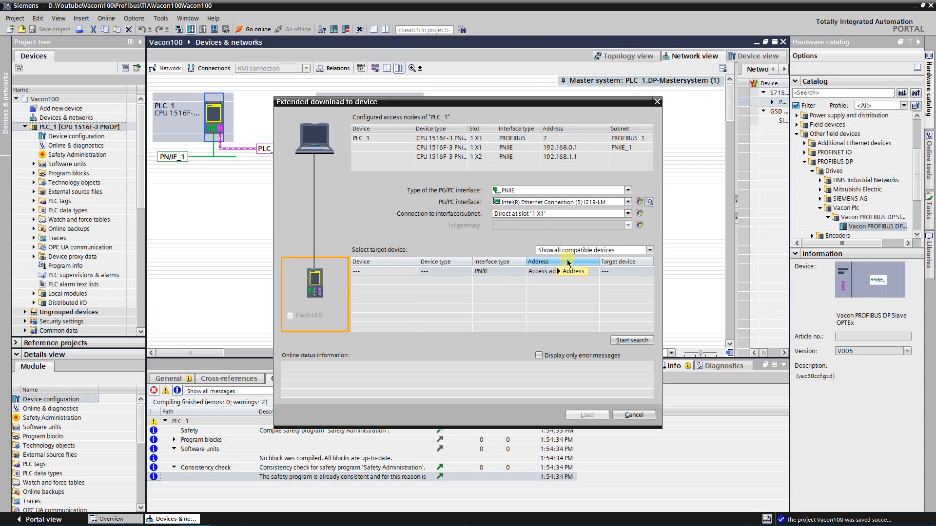
pyautogui.click(615, 341)
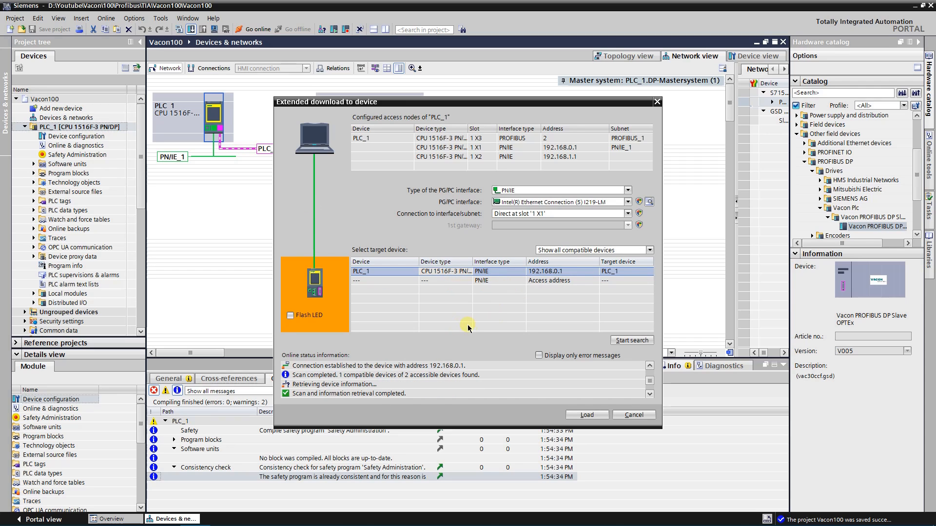
pyautogui.click(585, 418)
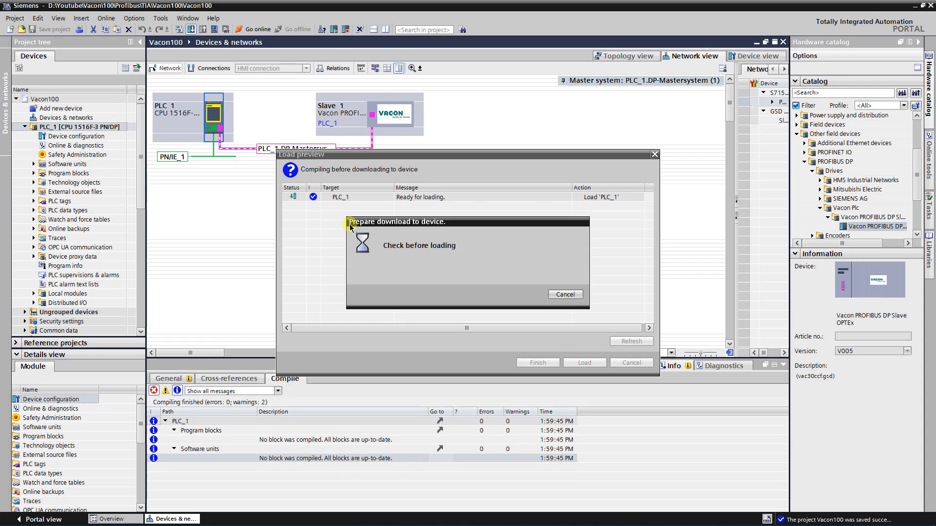
pyautogui.click(534, 365)
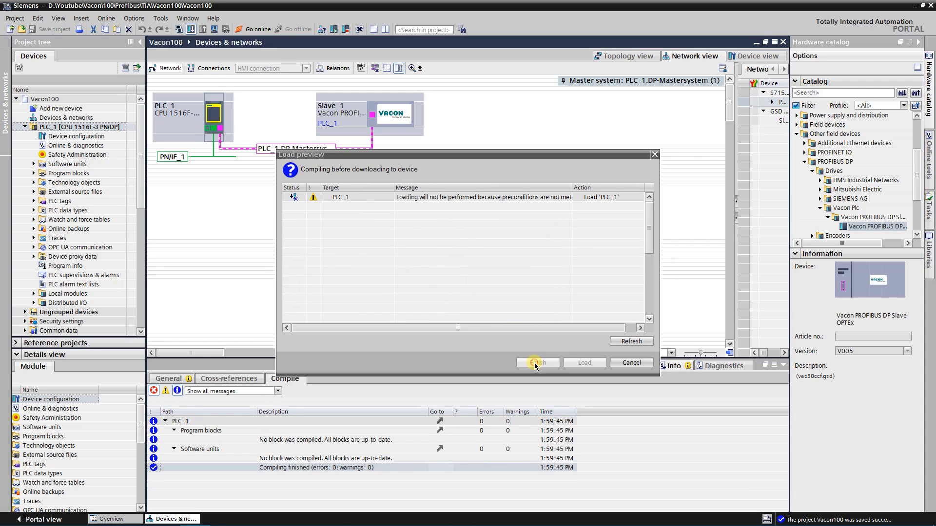
# Set the Stop modules action to Stop all, load the configuration into PLC_1 and finish the download with the module started
pyautogui.click(595, 291)
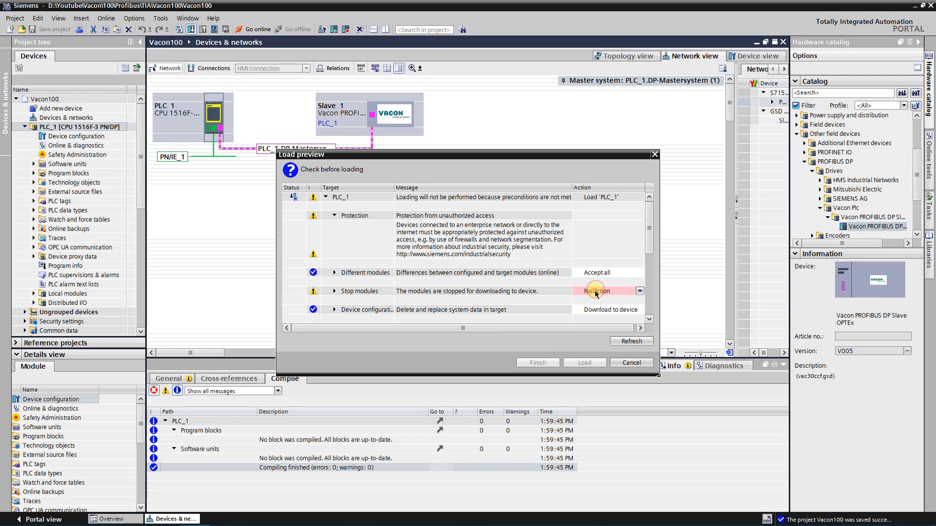
pyautogui.click(595, 293)
pyautogui.click(594, 307)
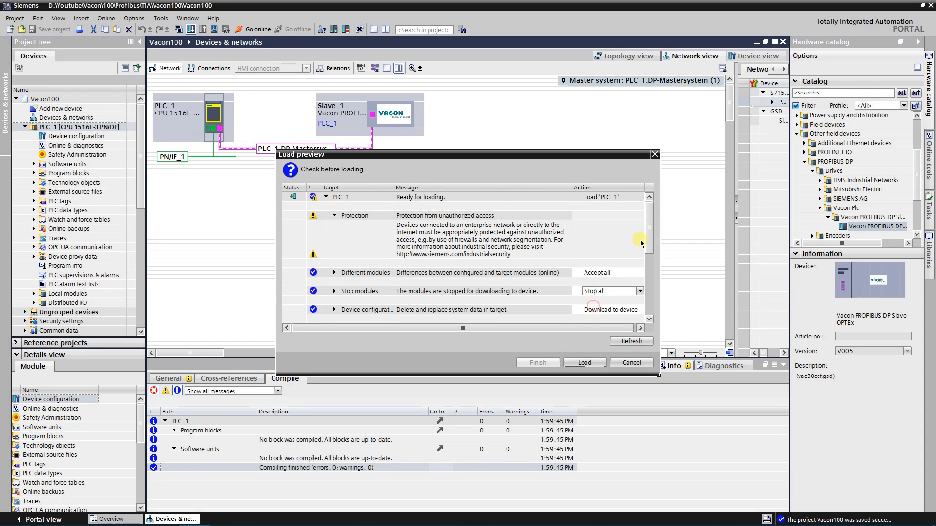
pyautogui.click(584, 362)
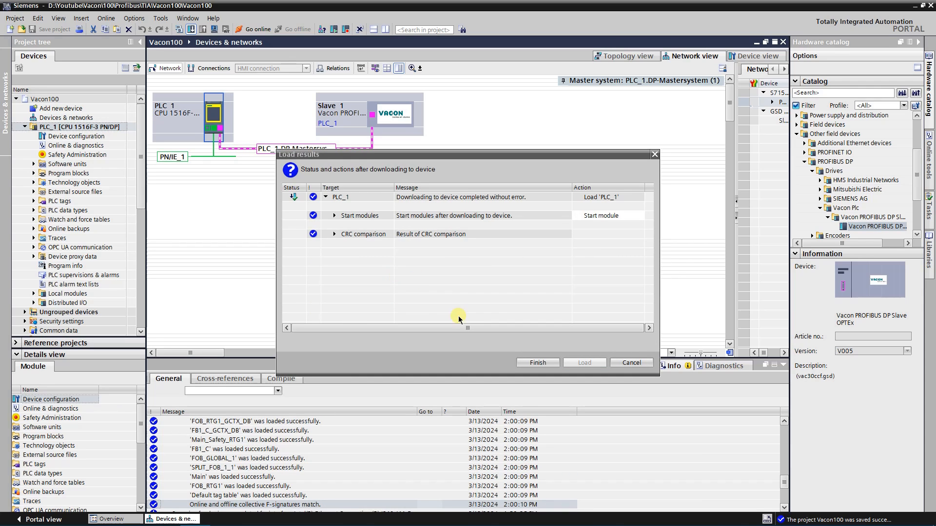
pyautogui.click(538, 362)
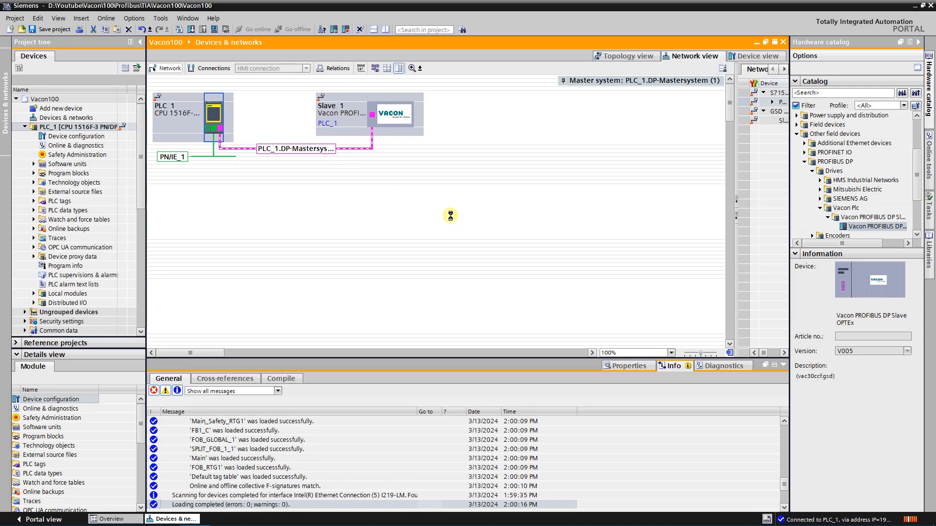
# Check the online status of PLC_1 and the Vacon slave in the network view and go offline
pyautogui.click(366, 224)
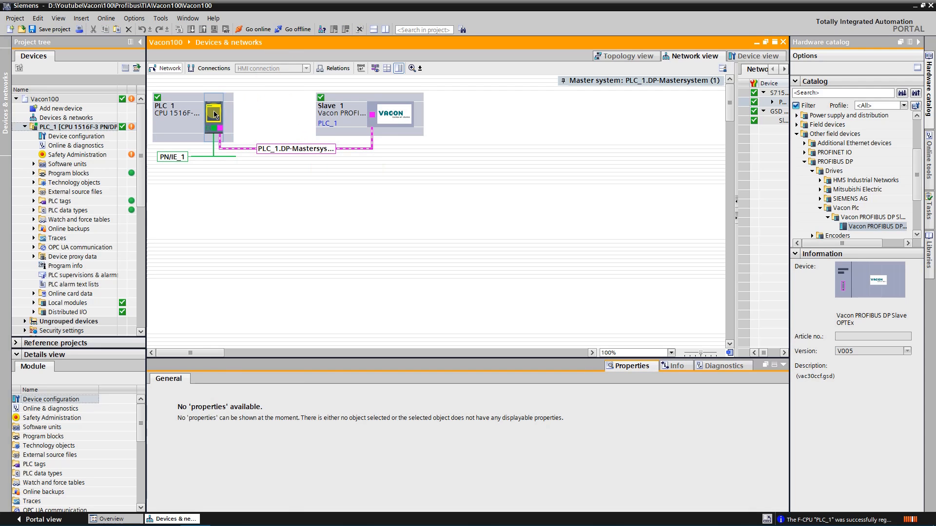
pyautogui.click(214, 128)
pyautogui.click(292, 29)
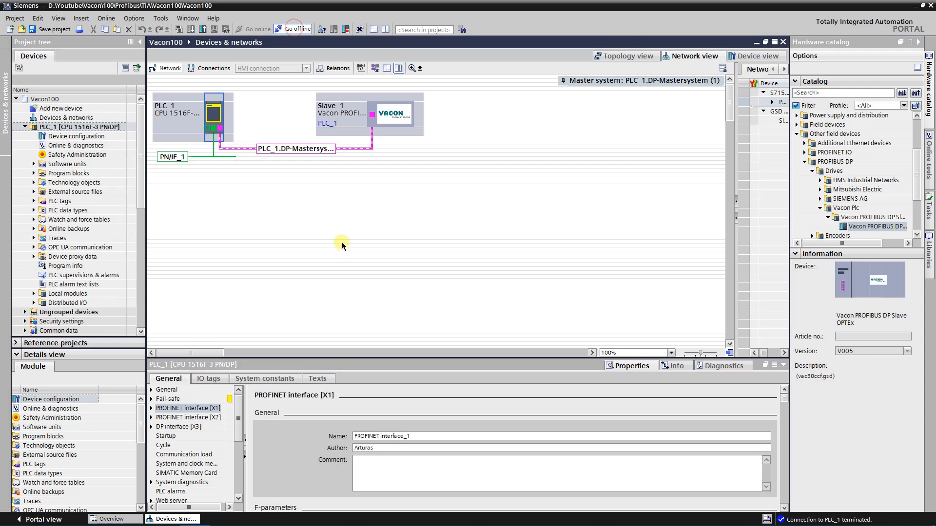
pyautogui.click(335, 211)
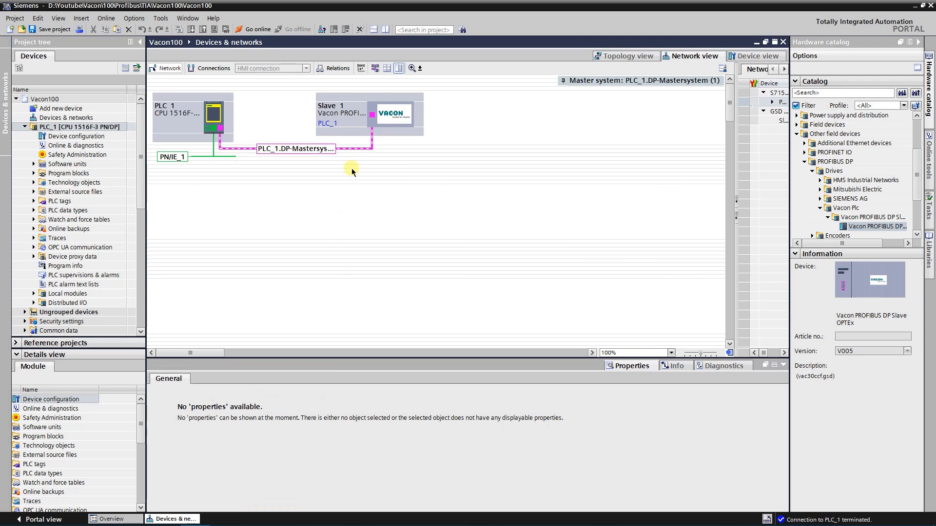
# Open the Vacon slave's device-specific parameters in the device view and show the operate mode options
pyautogui.click(389, 117)
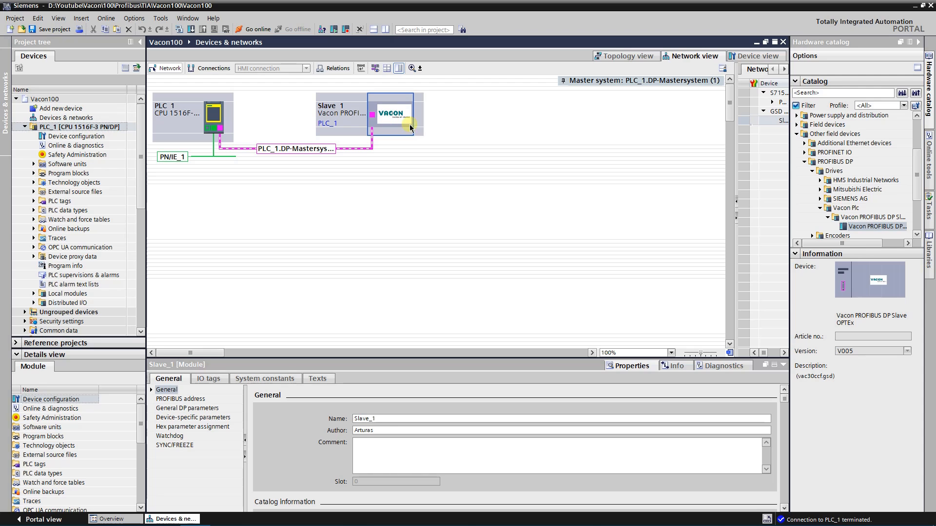
pyautogui.click(753, 56)
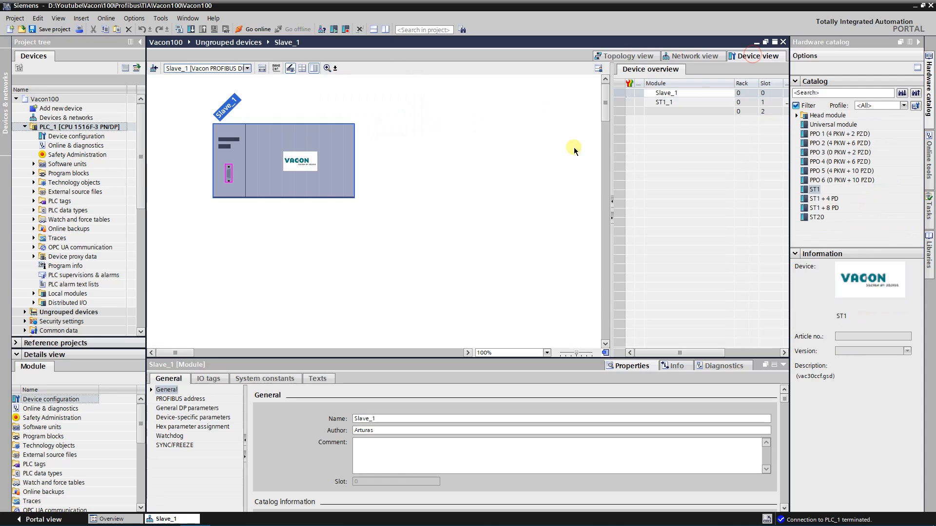
pyautogui.click(311, 163)
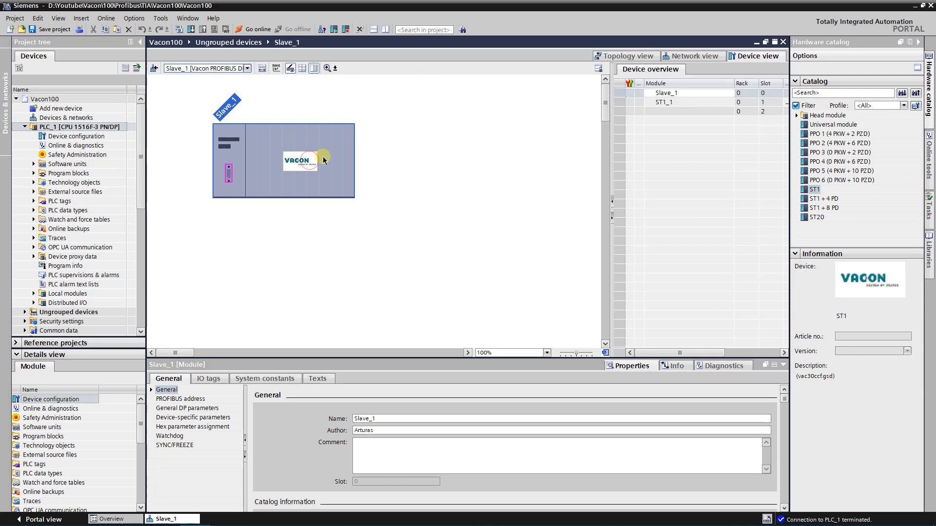
pyautogui.click(183, 419)
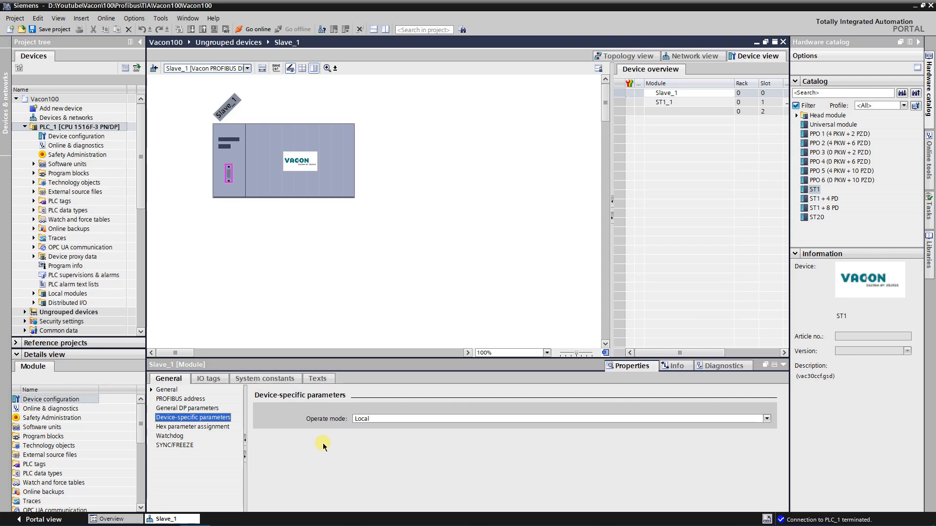
pyautogui.click(766, 419)
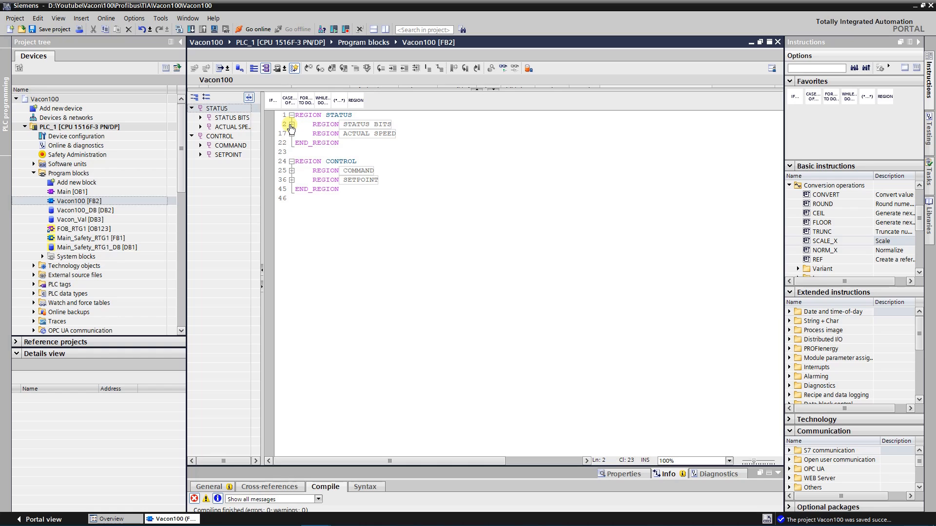
# Examine the status bits, actual speed, command and setpoint code regions of the Vacon100 [FB2] block
pyautogui.click(291, 125)
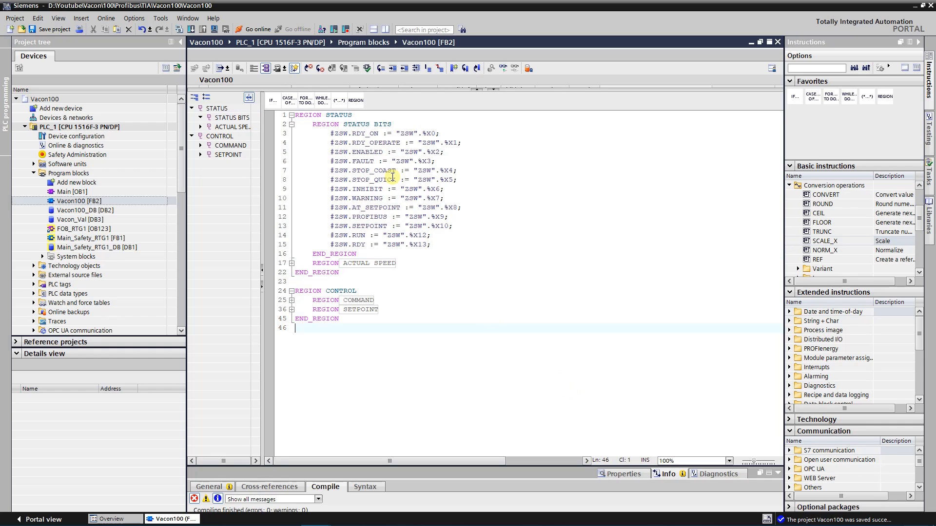
pyautogui.click(291, 125)
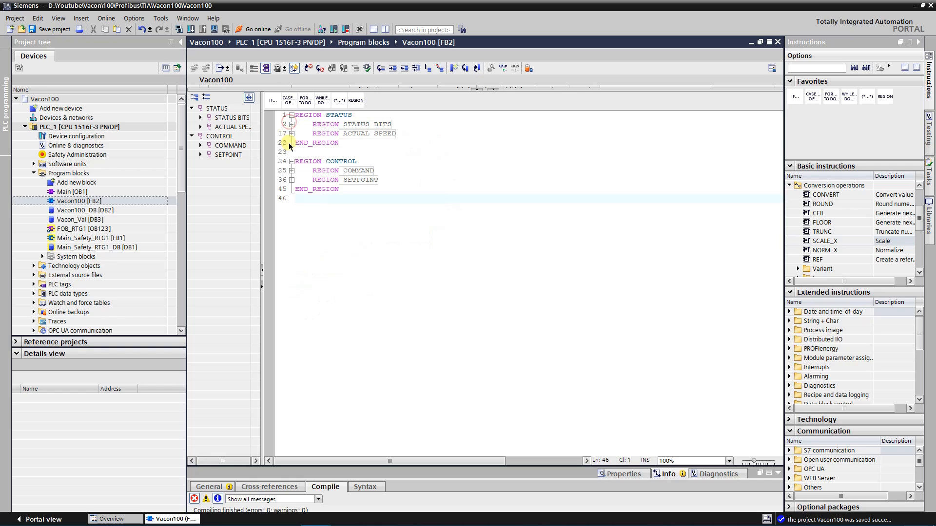
pyautogui.click(291, 134)
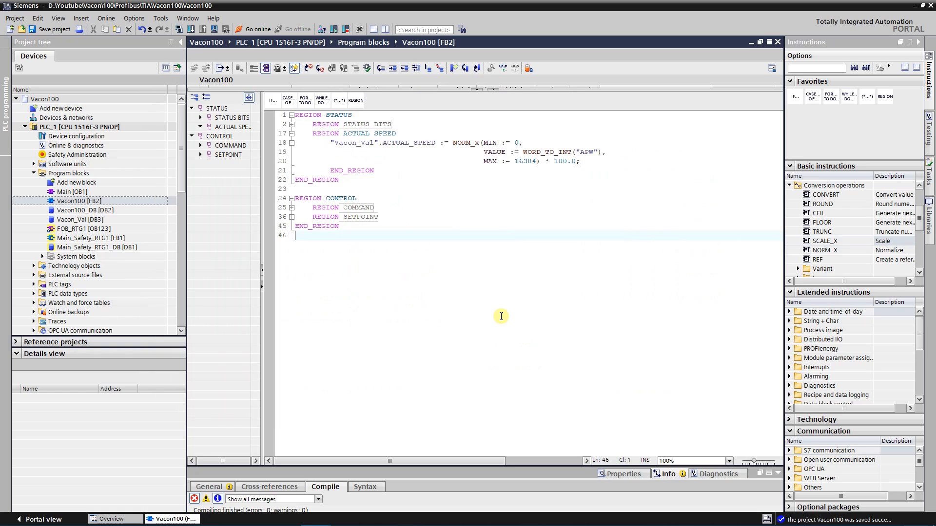
pyautogui.click(292, 208)
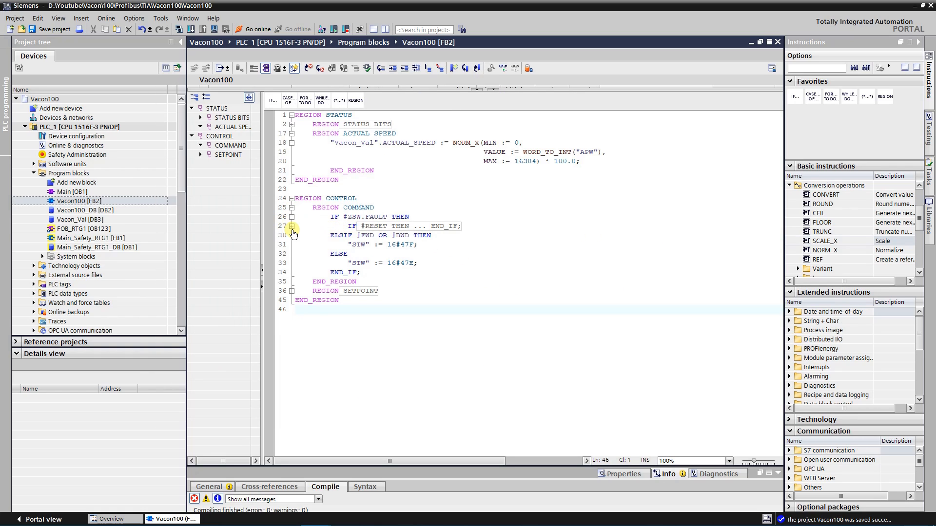
pyautogui.click(292, 226)
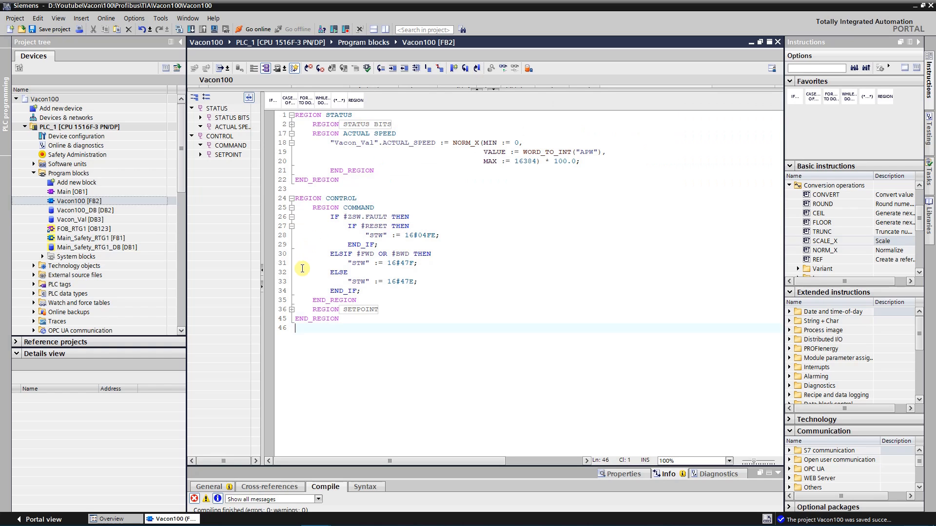
pyautogui.click(292, 310)
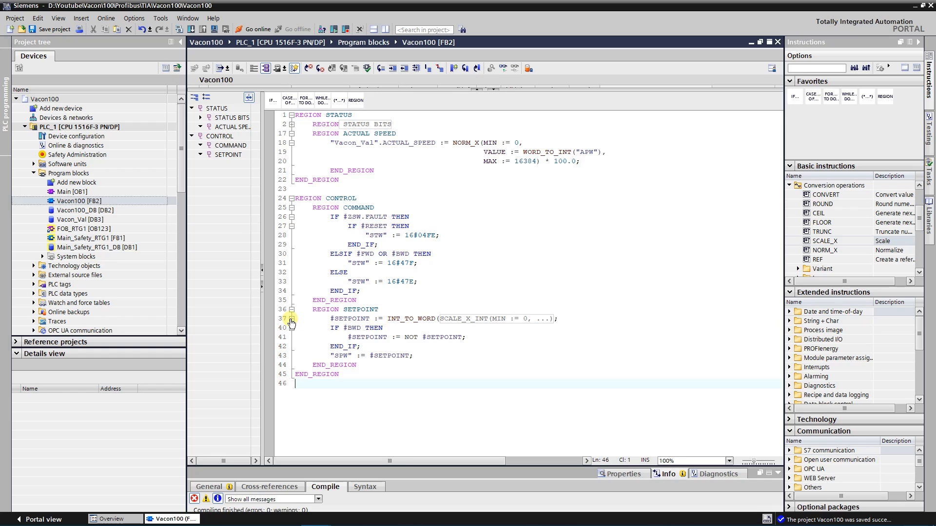
pyautogui.click(291, 319)
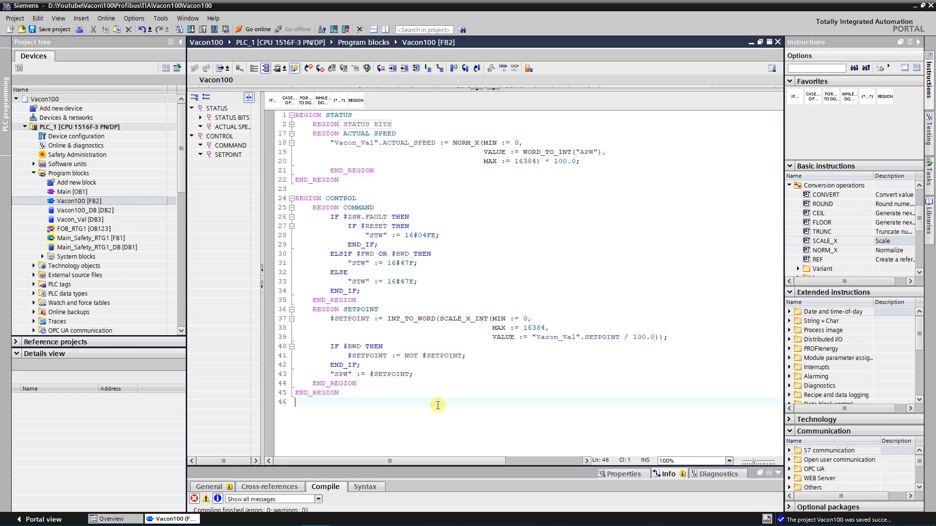
# Open Screen_1 of HMI_1 [TP900 Comfort] from the project tree
pyautogui.moveTo(183, 163); pyautogui.dragTo(186, 230)
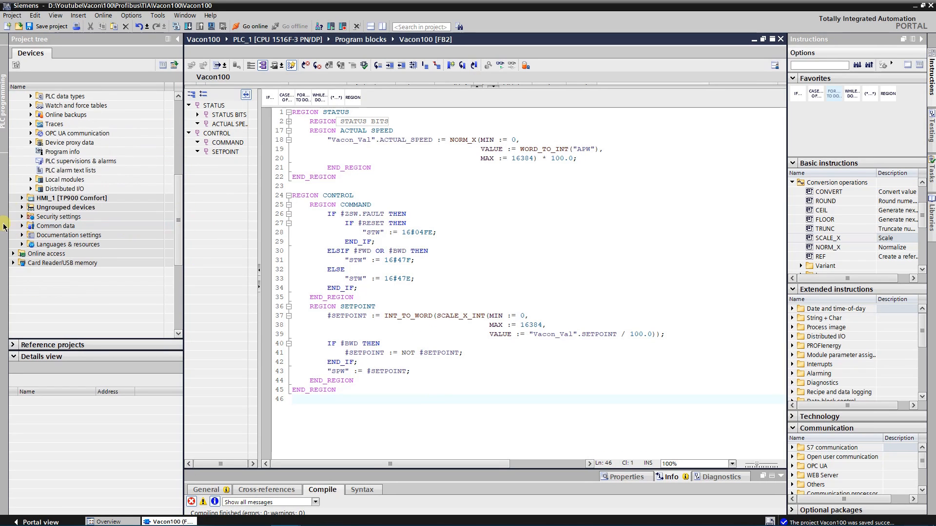
pyautogui.click(23, 200)
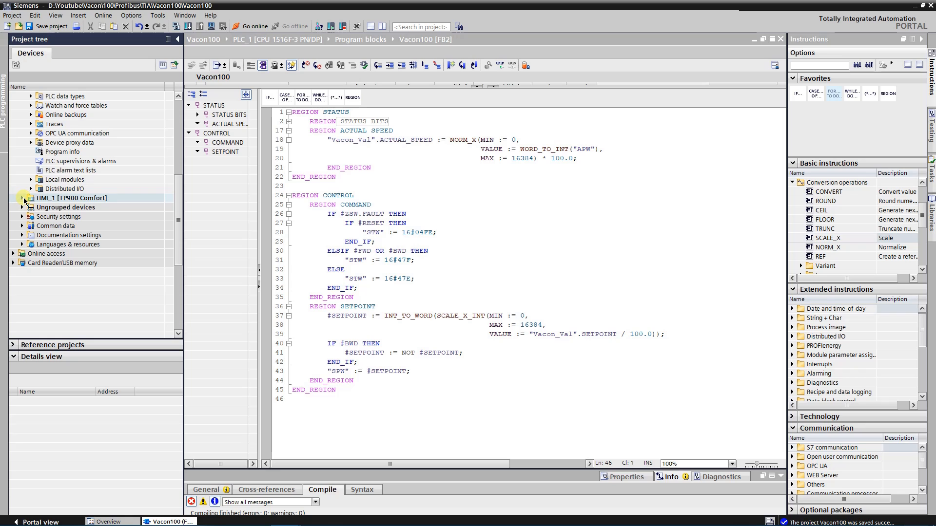
pyautogui.click(23, 199)
pyautogui.click(31, 235)
pyautogui.click(63, 253)
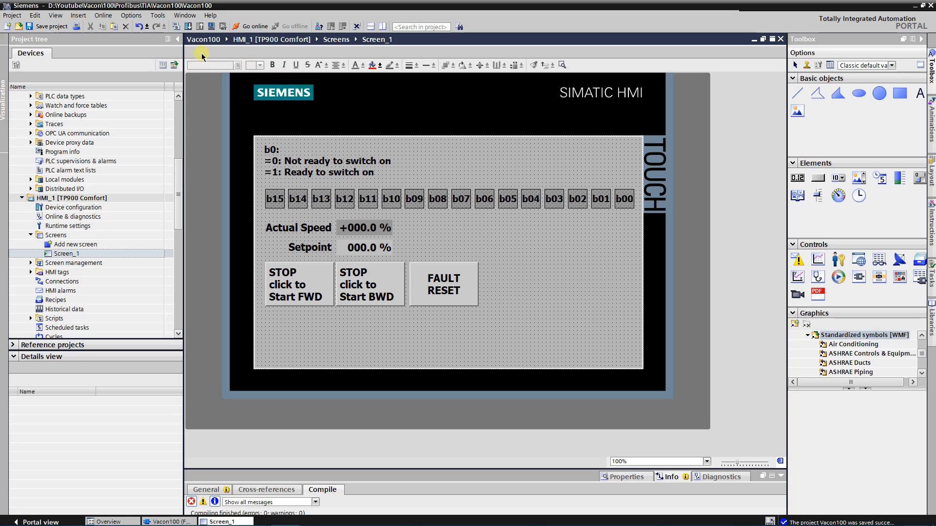
# Start the runtime simulation of HMI_1, accept the start message and move the simulation window toward the middle of the screen
pyautogui.click(211, 27)
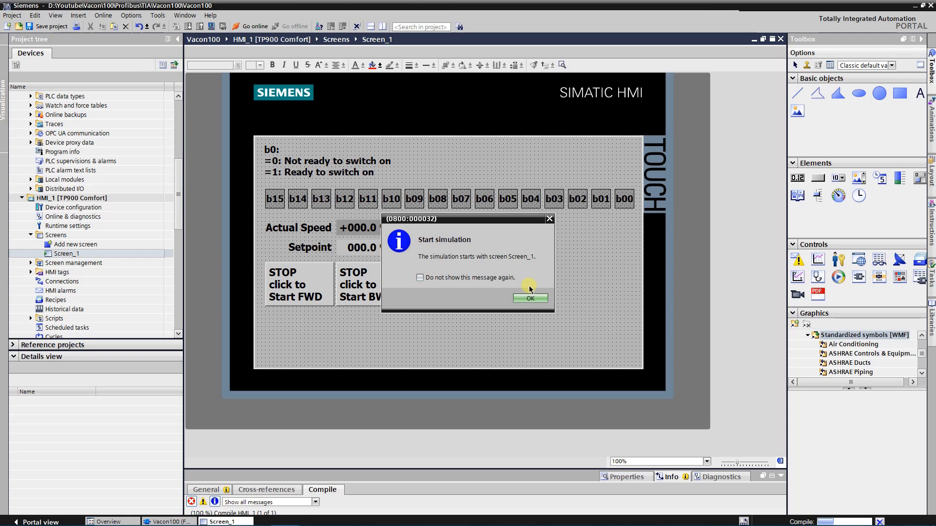
pyautogui.click(534, 298)
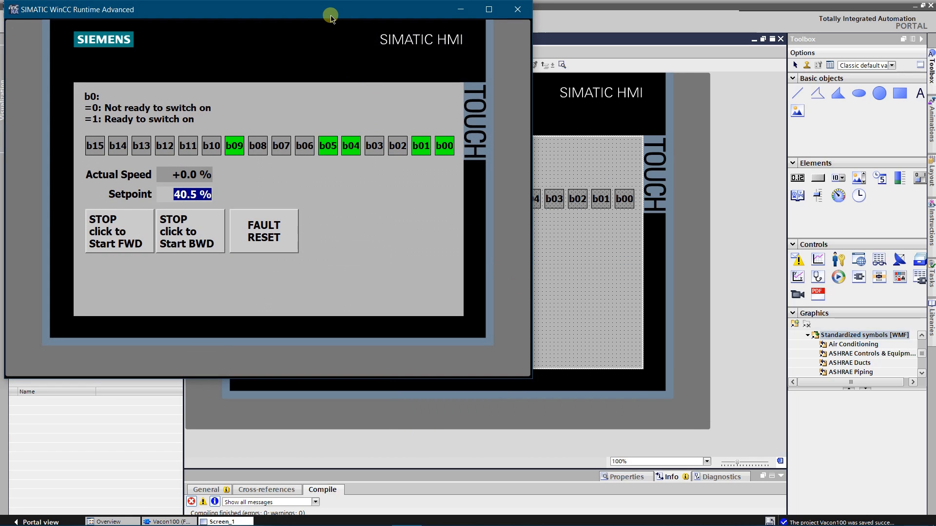
pyautogui.moveTo(332, 14); pyautogui.dragTo(402, 67)
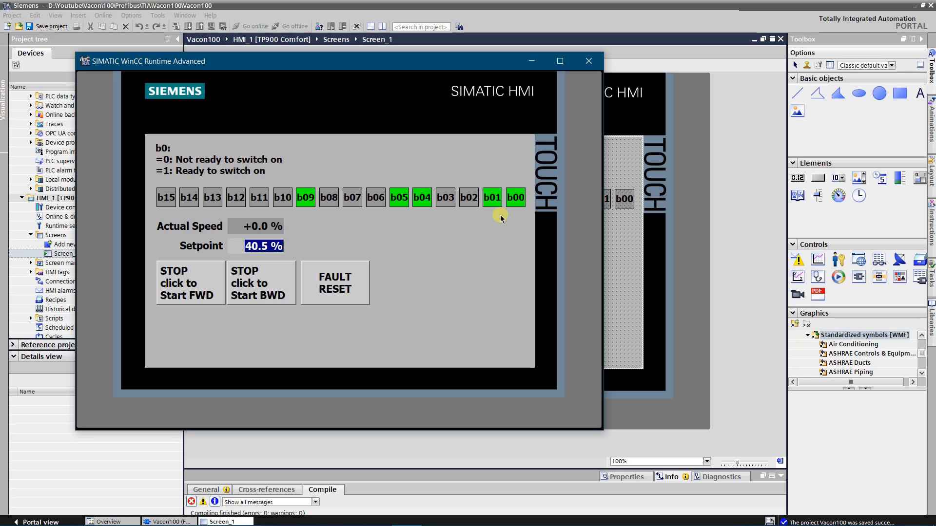
# Show the descriptions of status bits b01, b00, b04, b05 and b09 on the simulated screen with the drive stopped
pyautogui.click(493, 200)
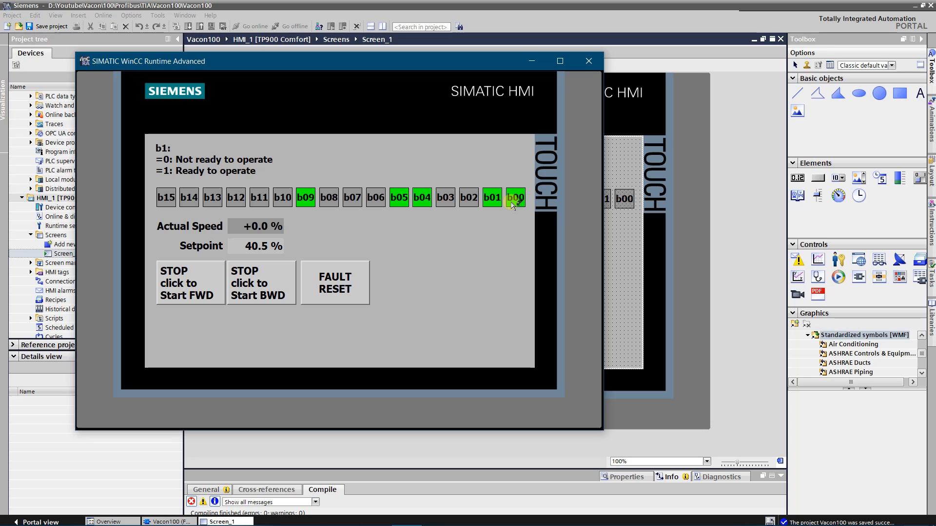
pyautogui.click(513, 204)
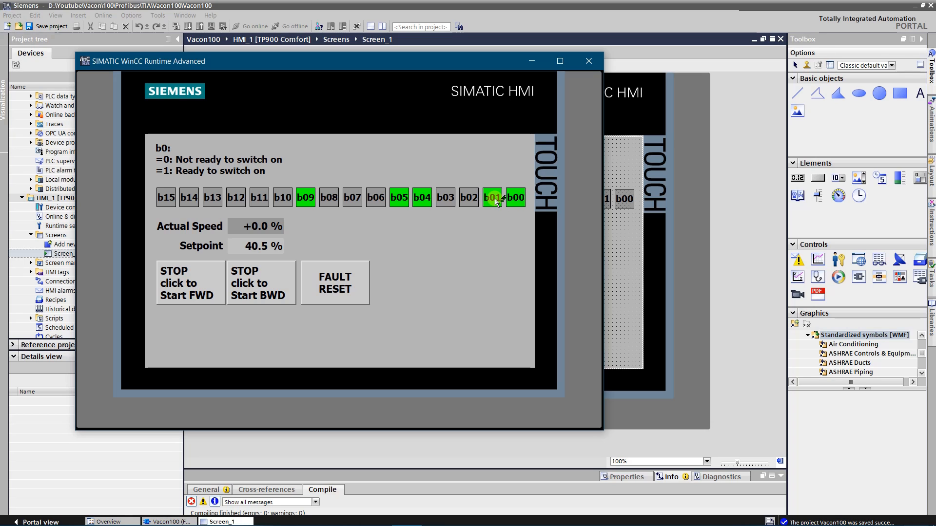
pyautogui.click(493, 201)
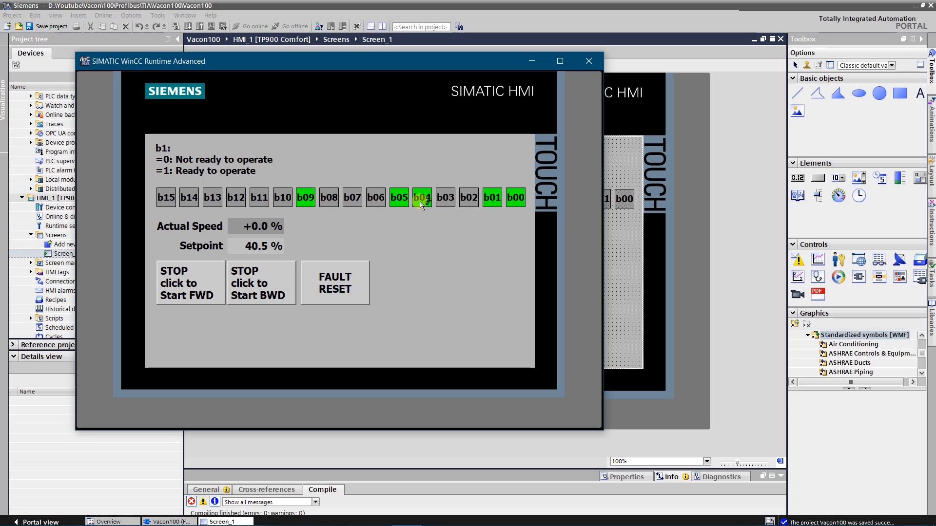
pyautogui.click(422, 202)
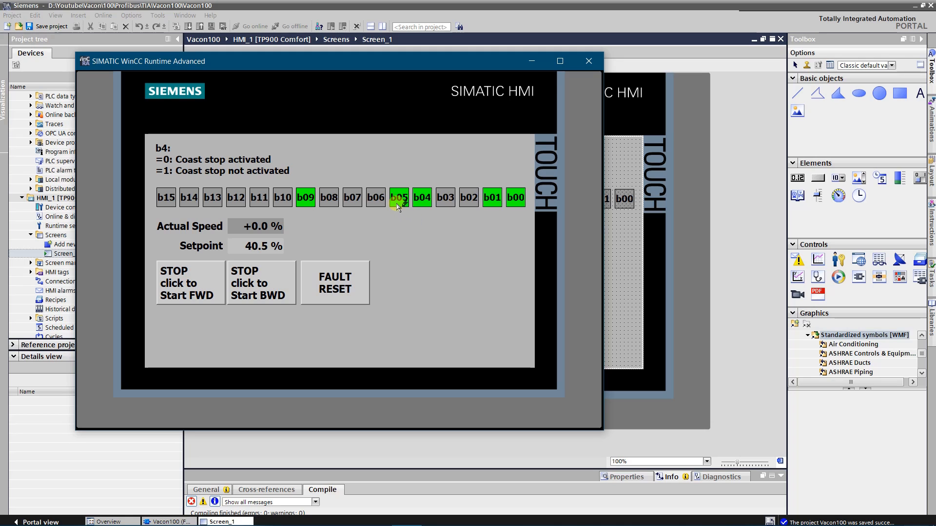
pyautogui.click(404, 207)
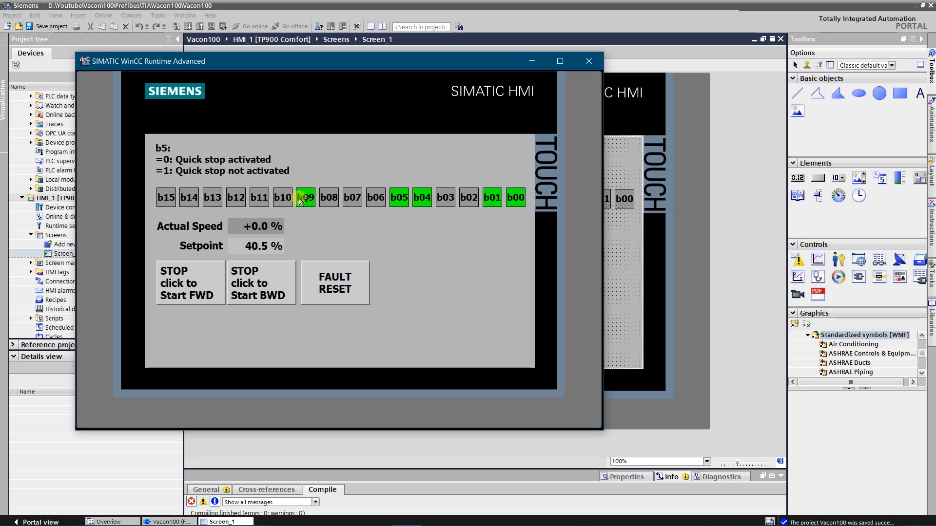
pyautogui.click(304, 202)
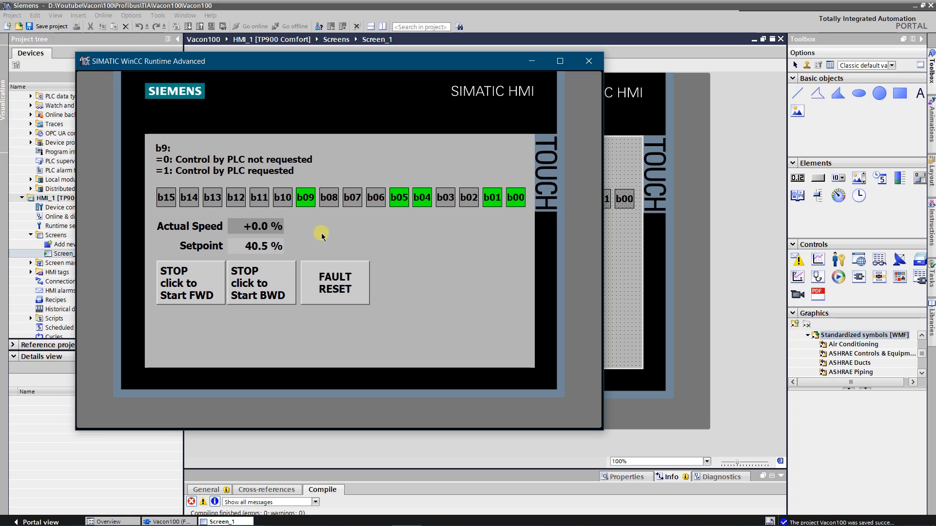
# Set the speed setpoint to 40 % and start the drive forward
pyautogui.click(256, 242)
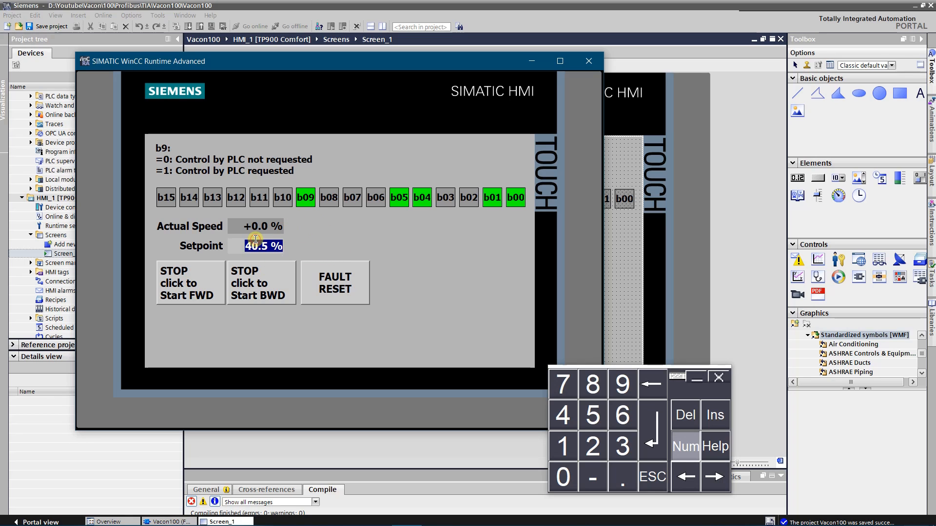
pyautogui.write('40')
pyautogui.press('Return')
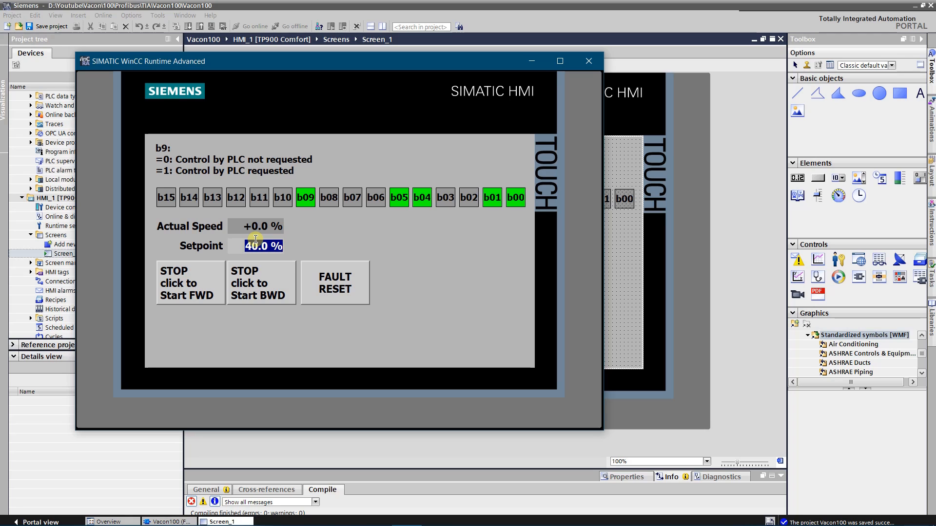
pyautogui.click(198, 304)
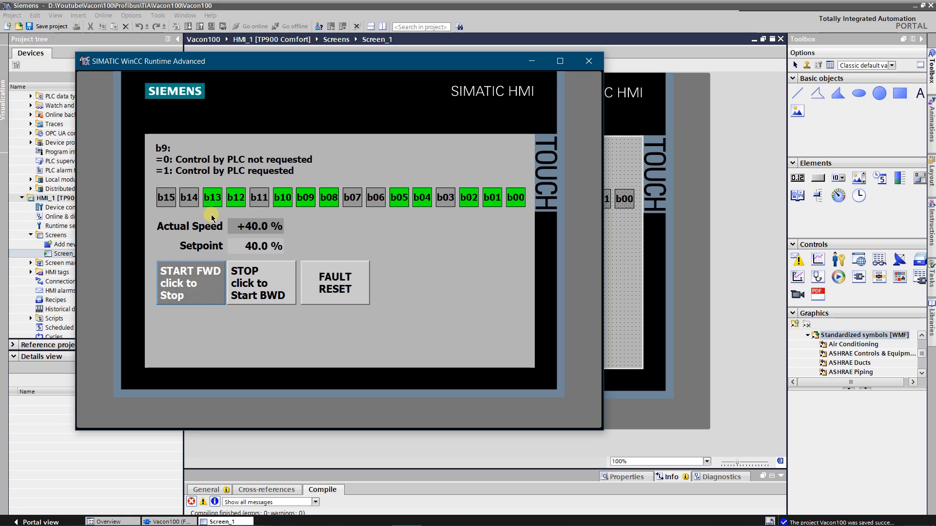
# With the drive running forward, show the descriptions of status bits b13, b12, b10, b09, b08, b05, b04, b02, b01 and b00
pyautogui.click(216, 196)
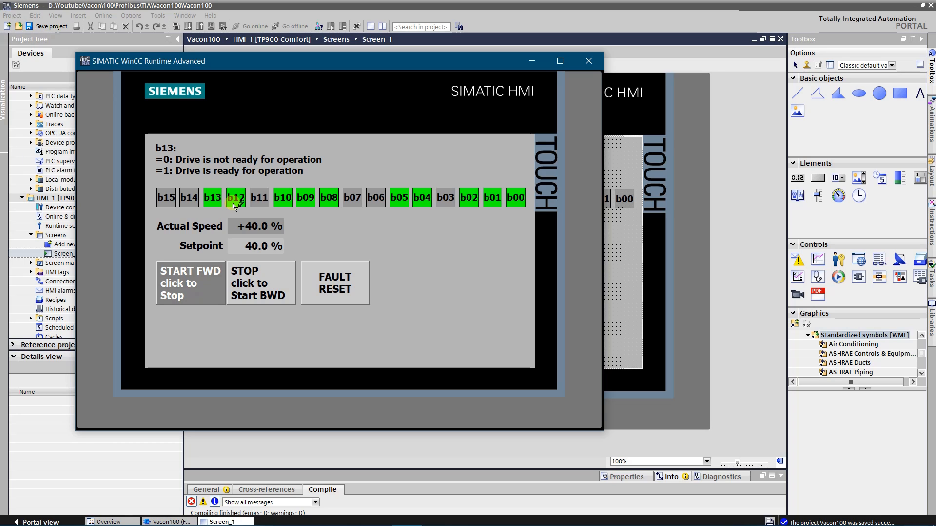
pyautogui.click(237, 208)
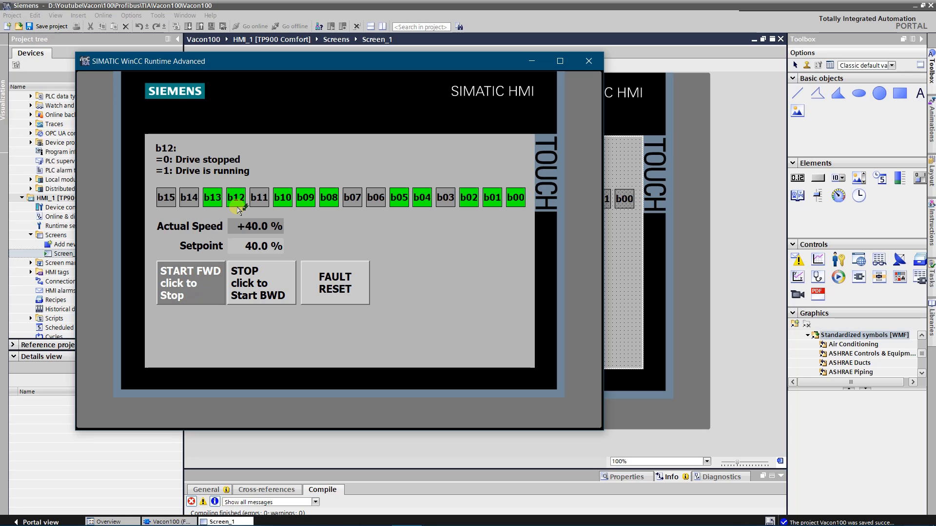
pyautogui.click(287, 200)
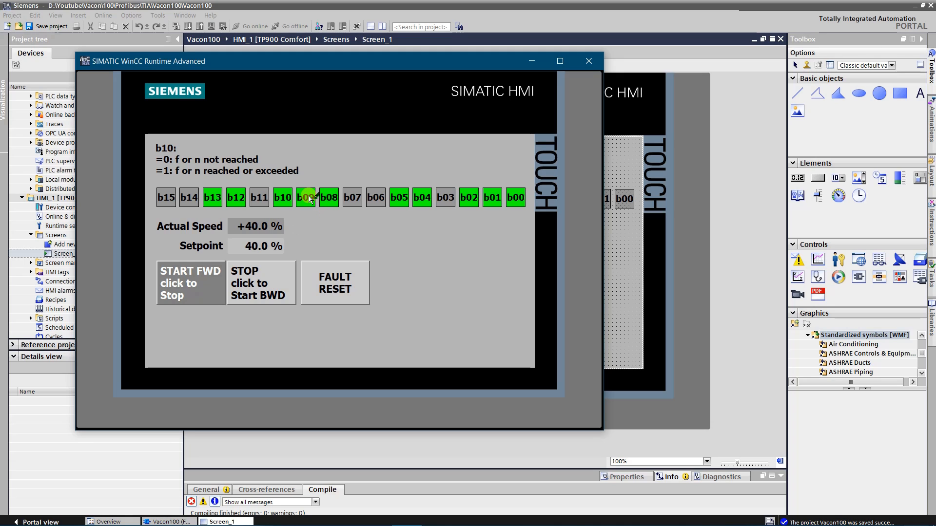
pyautogui.click(309, 197)
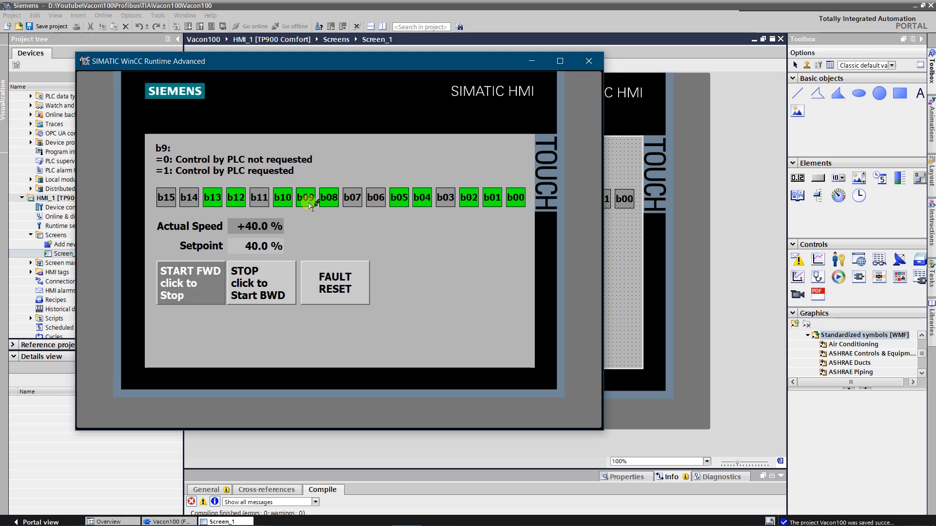
pyautogui.click(323, 198)
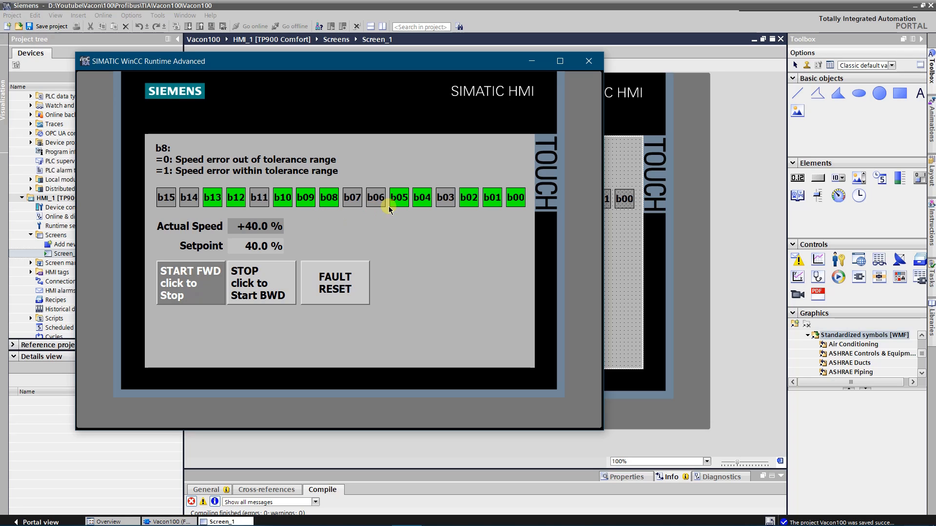
pyautogui.click(399, 200)
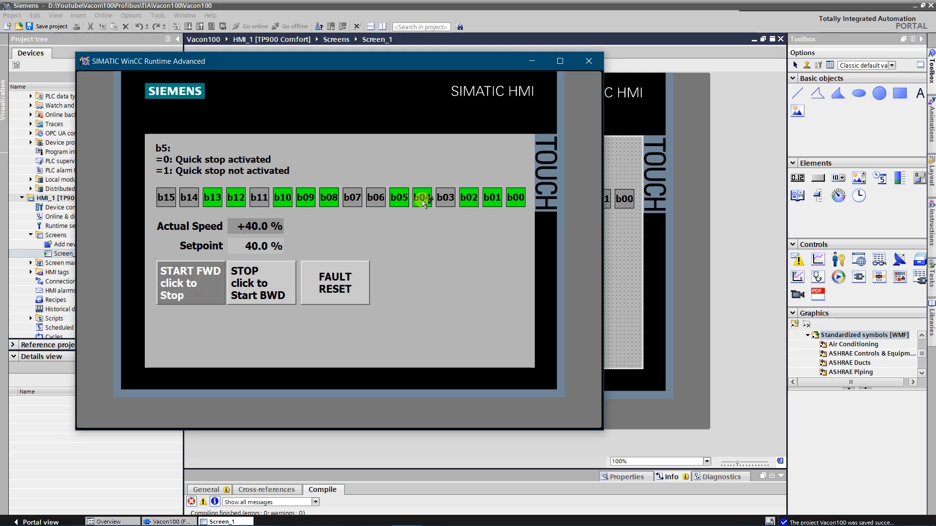
pyautogui.click(422, 200)
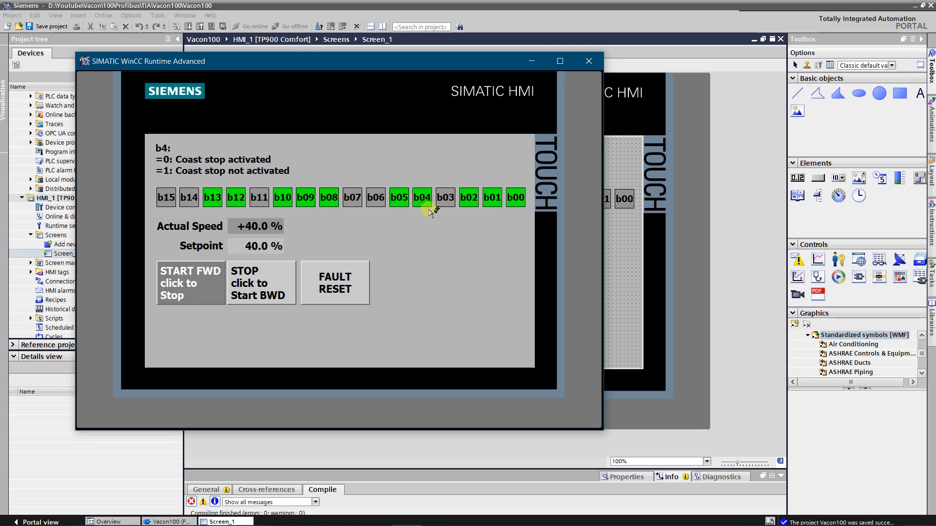
pyautogui.click(473, 202)
pyautogui.click(491, 201)
pyautogui.click(515, 204)
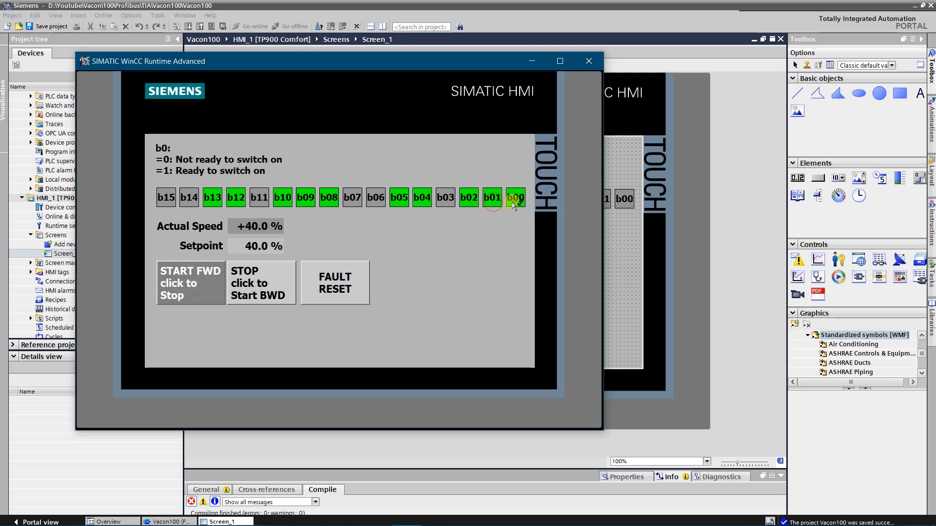
# Switch the drive from forward to backward running and set the speed setpoint to 60 %
pyautogui.click(182, 287)
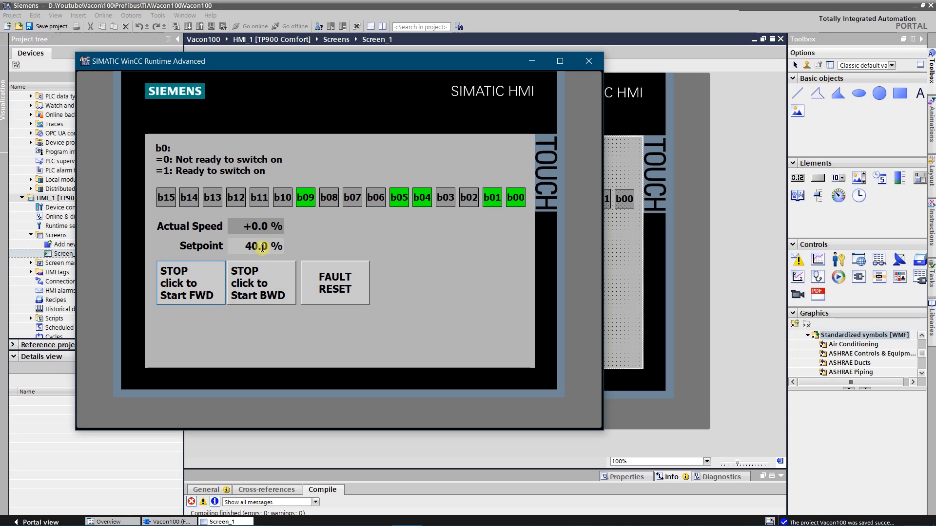
pyautogui.click(265, 287)
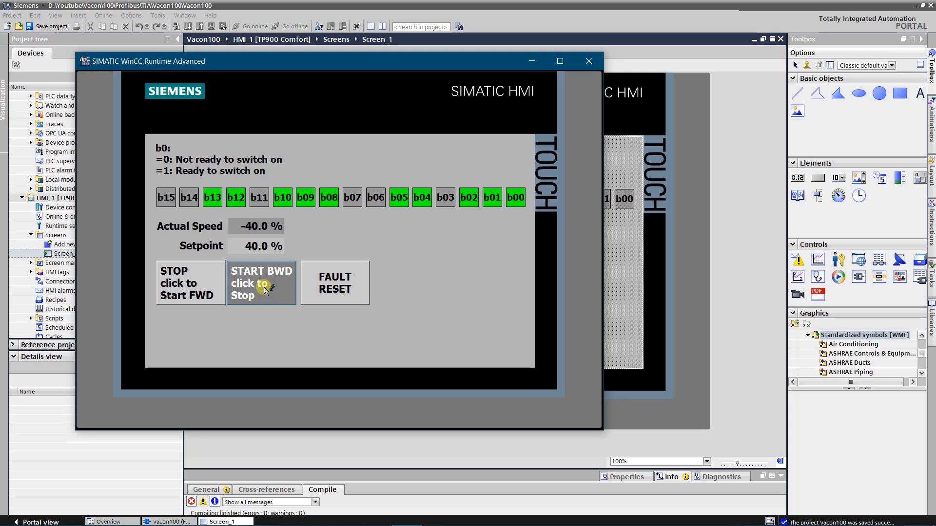
pyautogui.click(257, 247)
pyautogui.write('60')
pyautogui.press('Return')
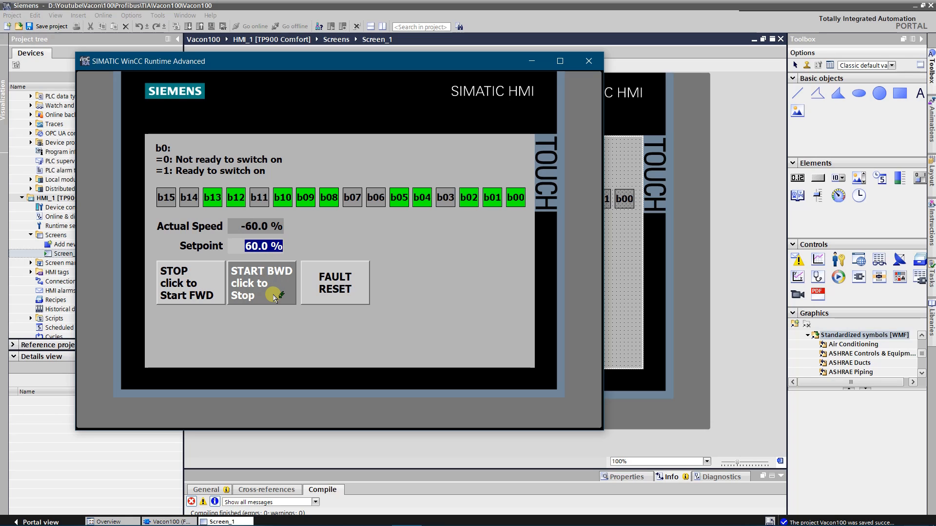
# Switch the drive from backward to forward running and set the speed setpoint to 80 %
pyautogui.click(275, 296)
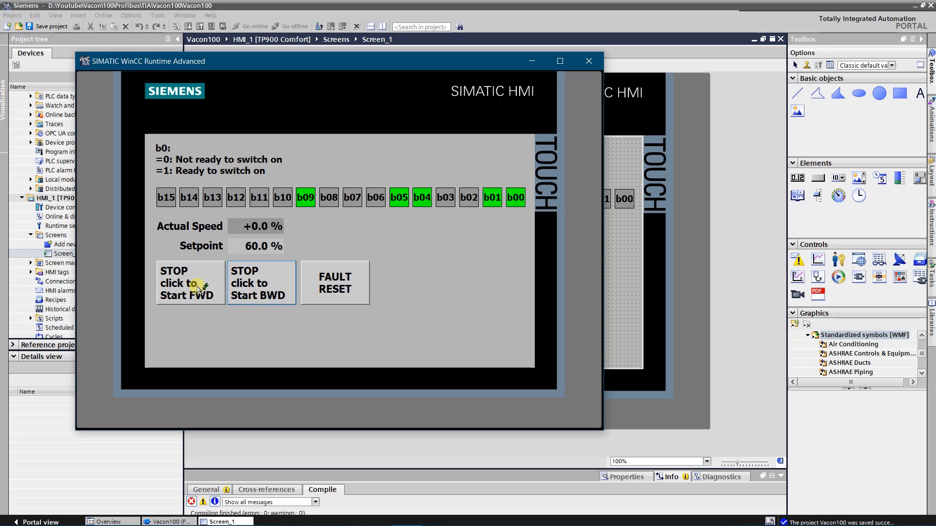
pyautogui.click(198, 288)
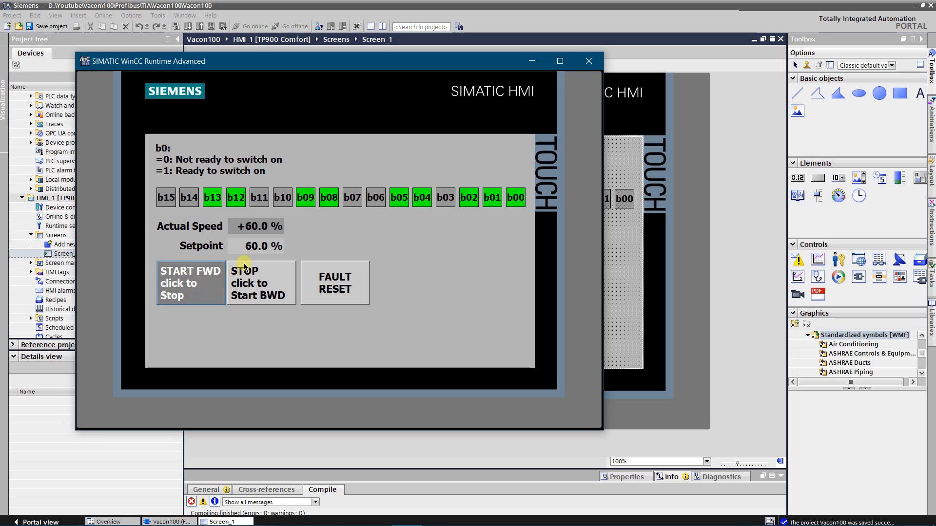
pyautogui.click(262, 248)
pyautogui.write('80')
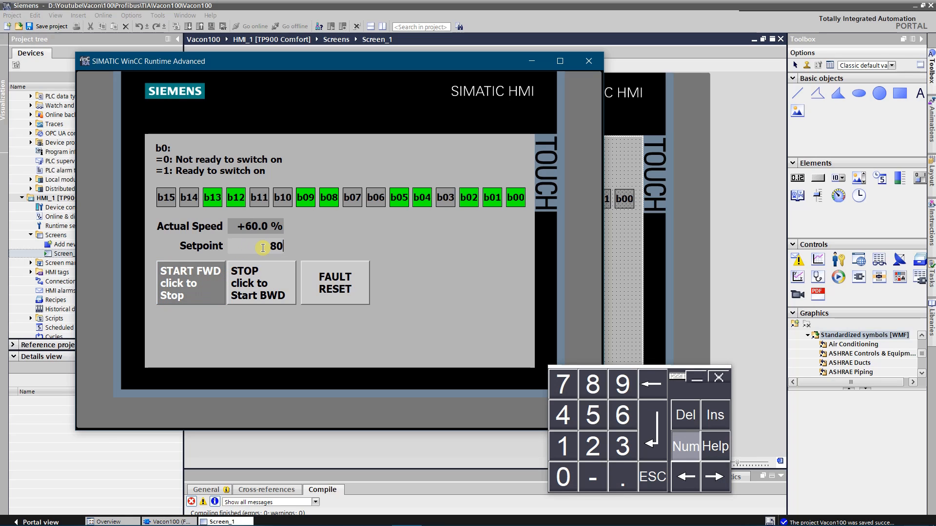
pyautogui.press('Return')
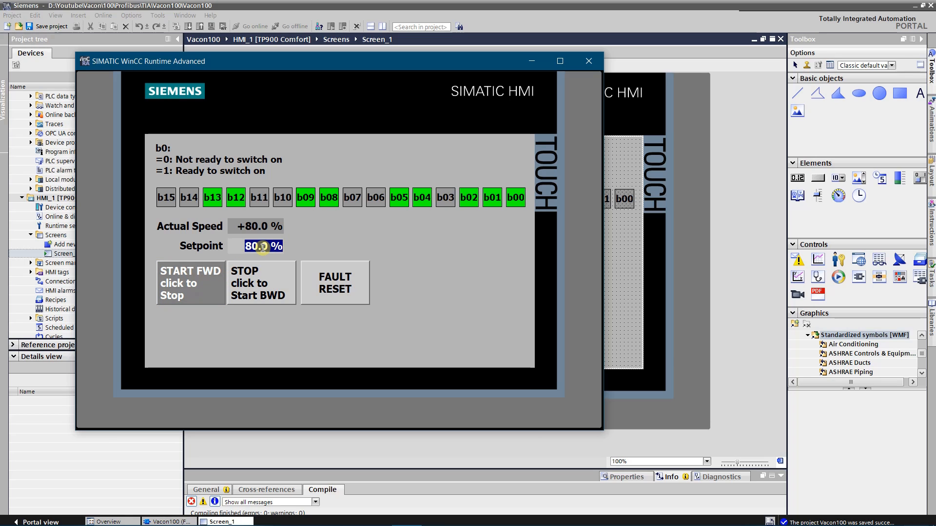
# Set the speed setpoint to 25 % and then 40 %, and stop the forward run
pyautogui.write('25')
pyautogui.press('Return')
pyautogui.write('40')
pyautogui.press('Return')
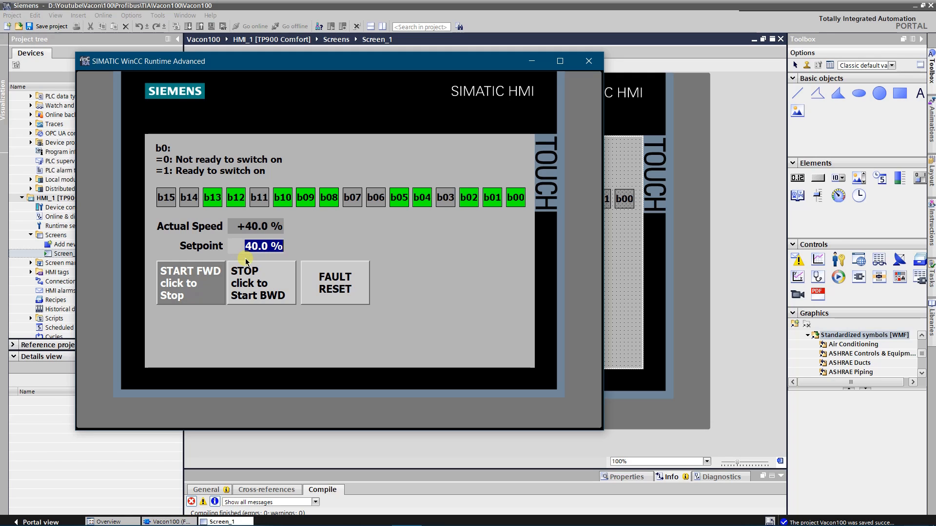
pyautogui.click(197, 283)
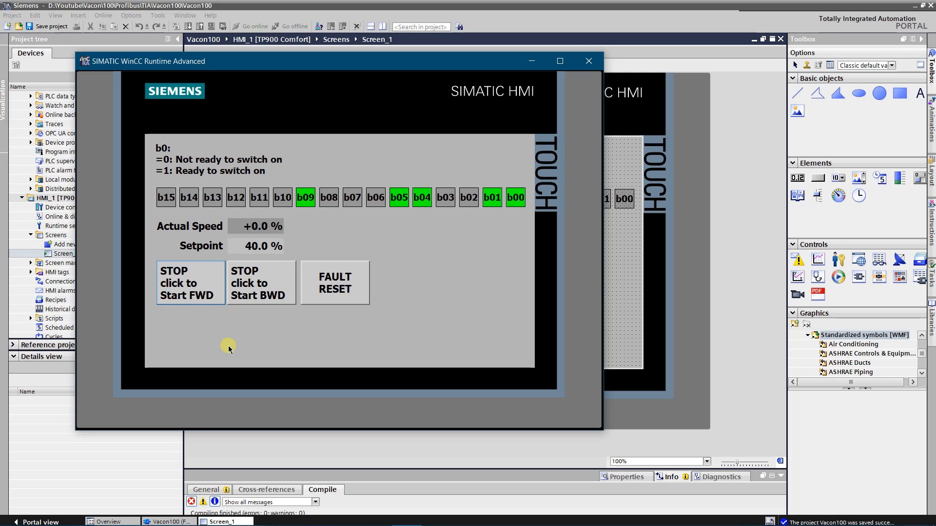